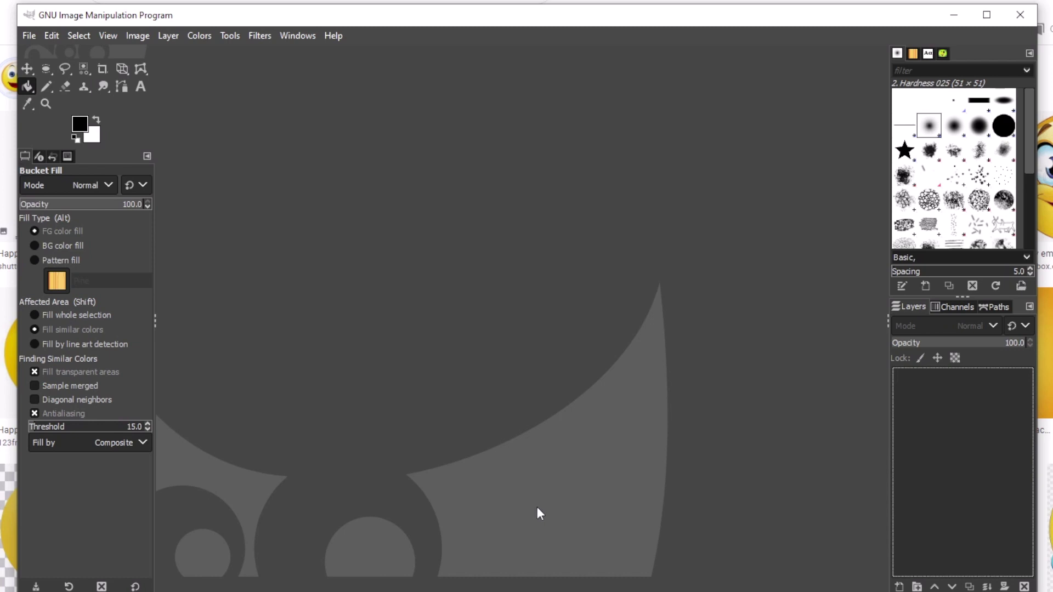
# - Create a new blank image 500 × 500 pixels in size
pyautogui.click(27, 38)
pyautogui.click(44, 53)
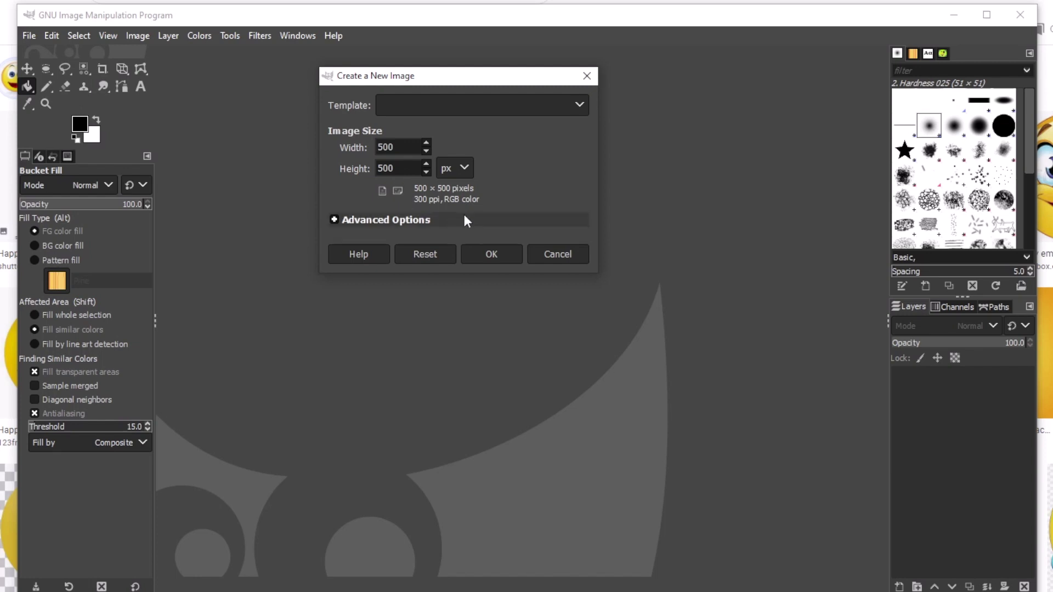
pyautogui.click(504, 260)
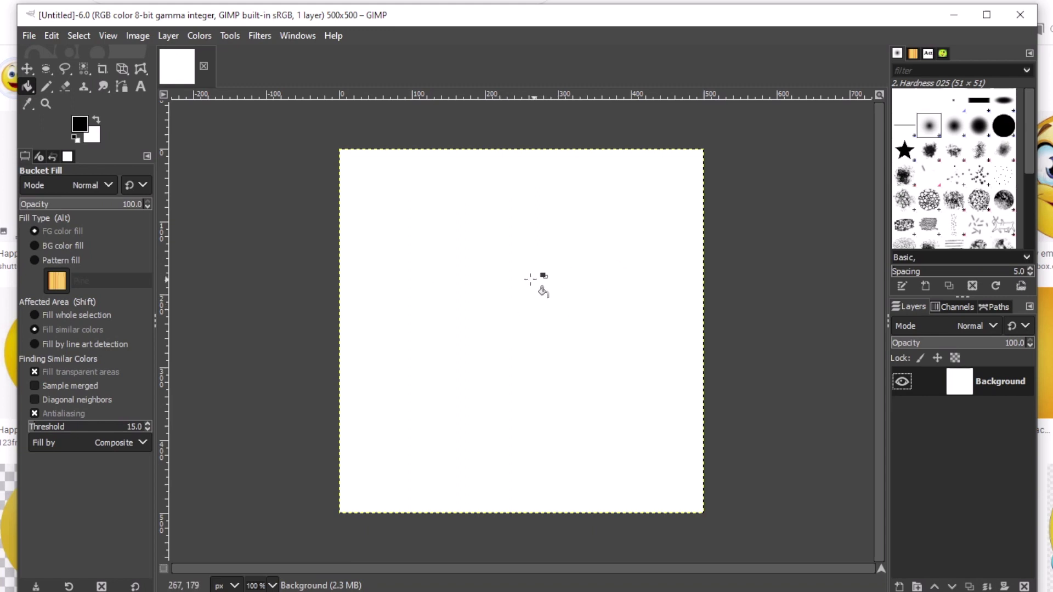
# - Make a circular selection about 320 px across with Ellipse Select and centre it on the canvas
pyautogui.click(45, 70)
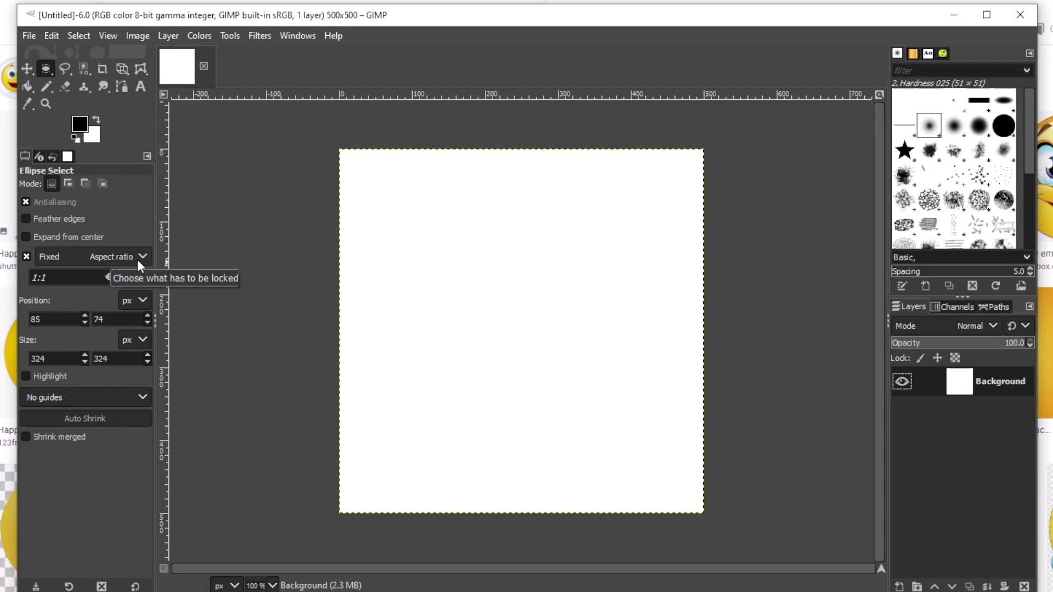
pyautogui.moveTo(386, 228); pyautogui.dragTo(625, 381)
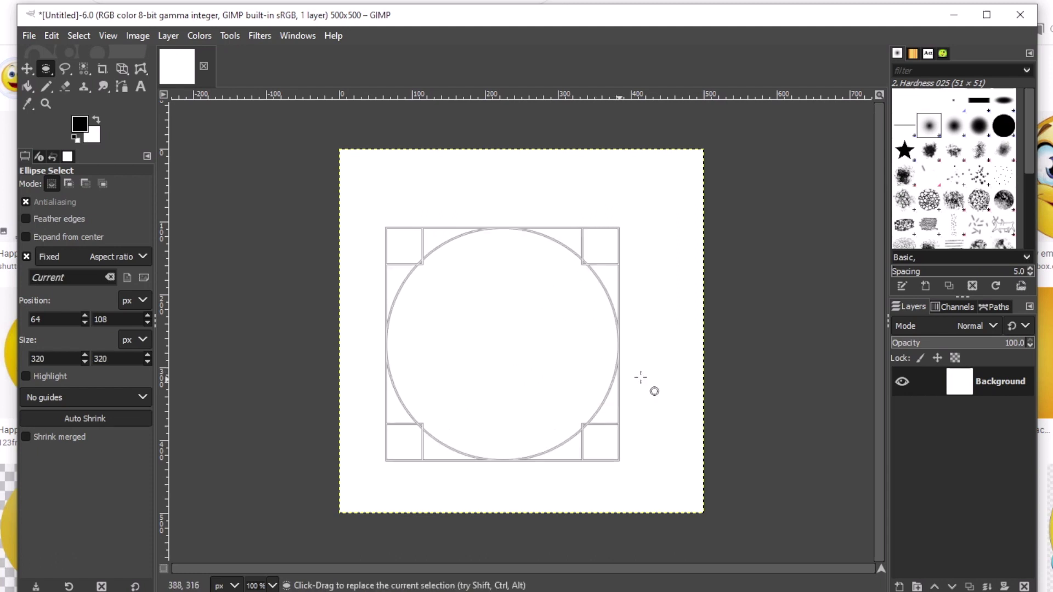
pyautogui.moveTo(522, 337); pyautogui.dragTo(536, 317)
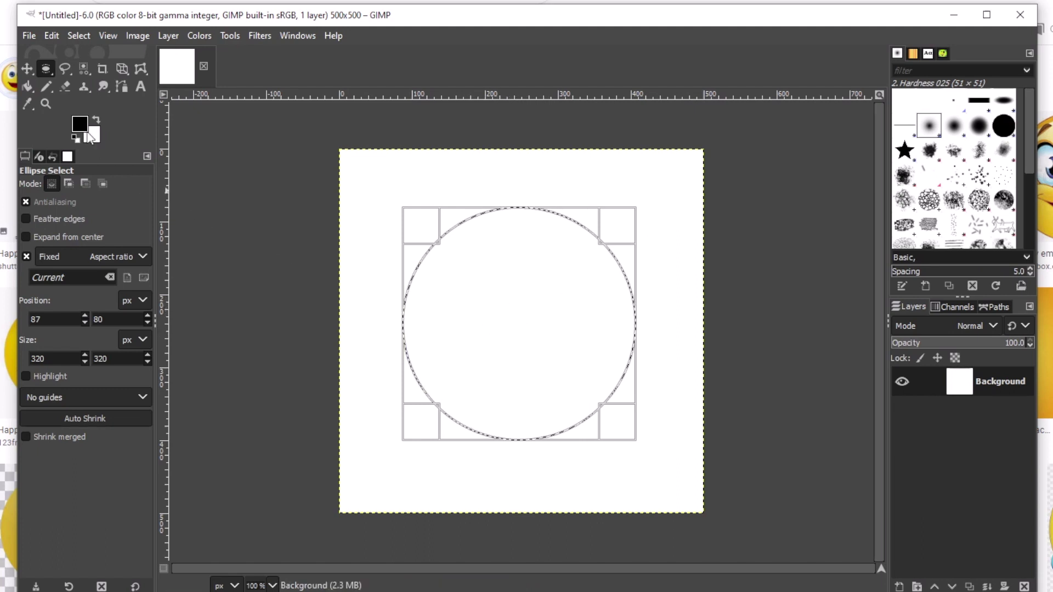
# - Set the foreground colour to yellow e3c625 and bucket-fill the circular selection with it
pyautogui.click(78, 118)
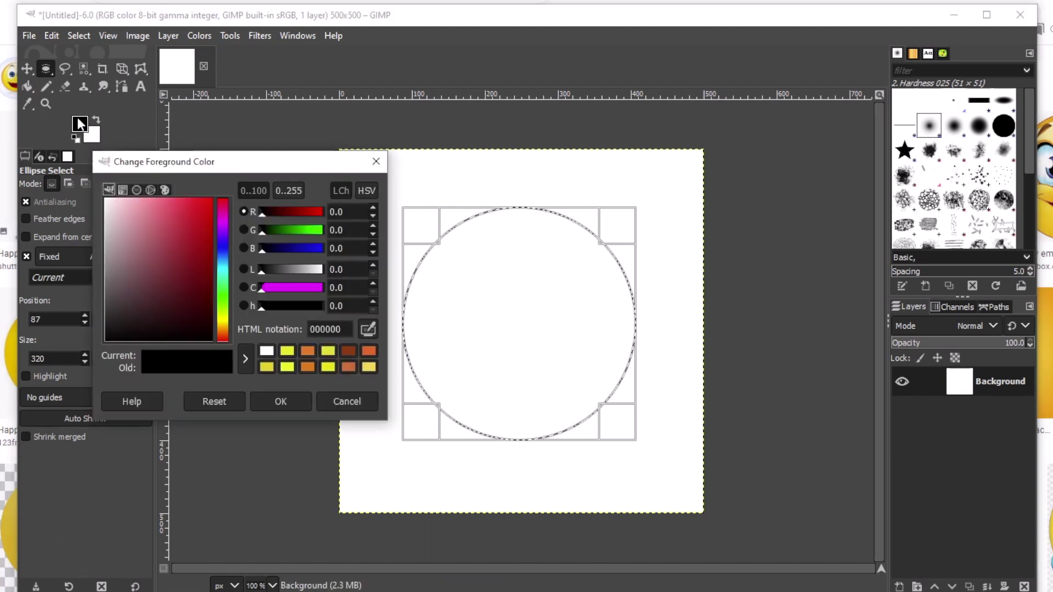
pyautogui.click(220, 316)
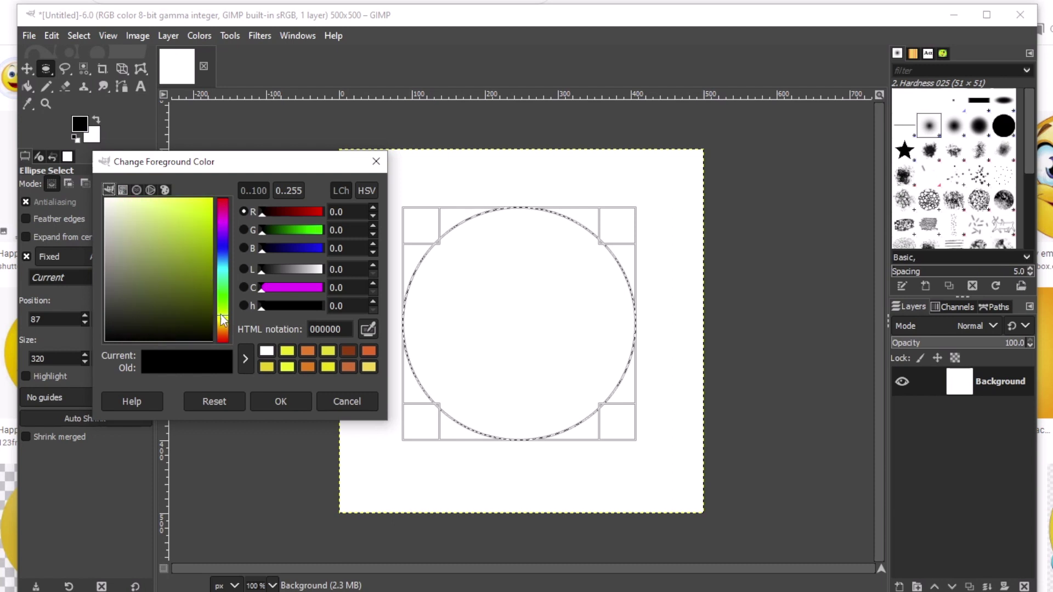
pyautogui.moveTo(223, 322); pyautogui.dragTo(224, 327)
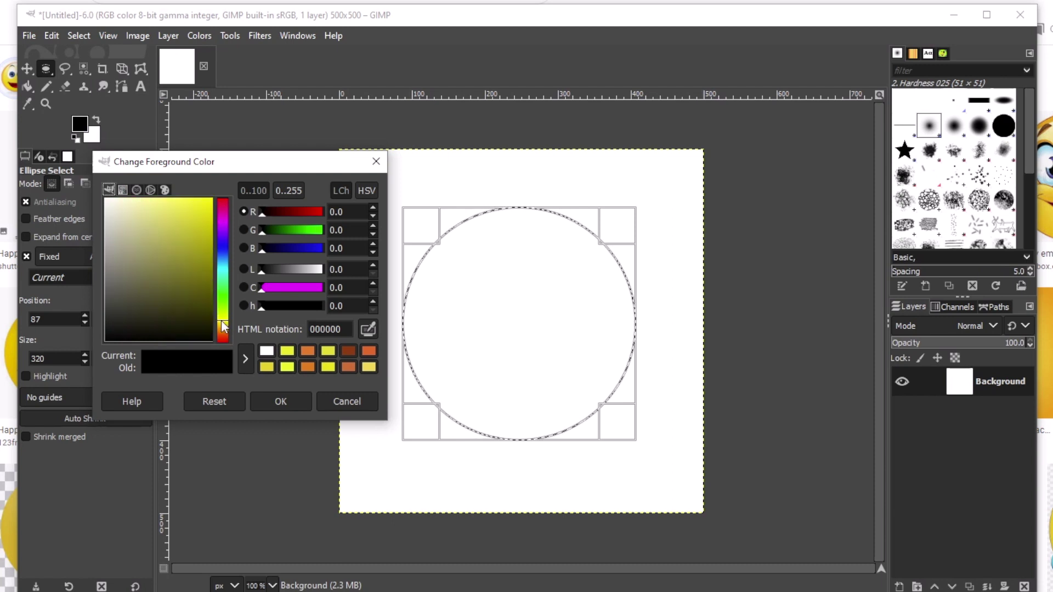
pyautogui.click(190, 221)
pyautogui.moveTo(190, 219); pyautogui.dragTo(195, 214)
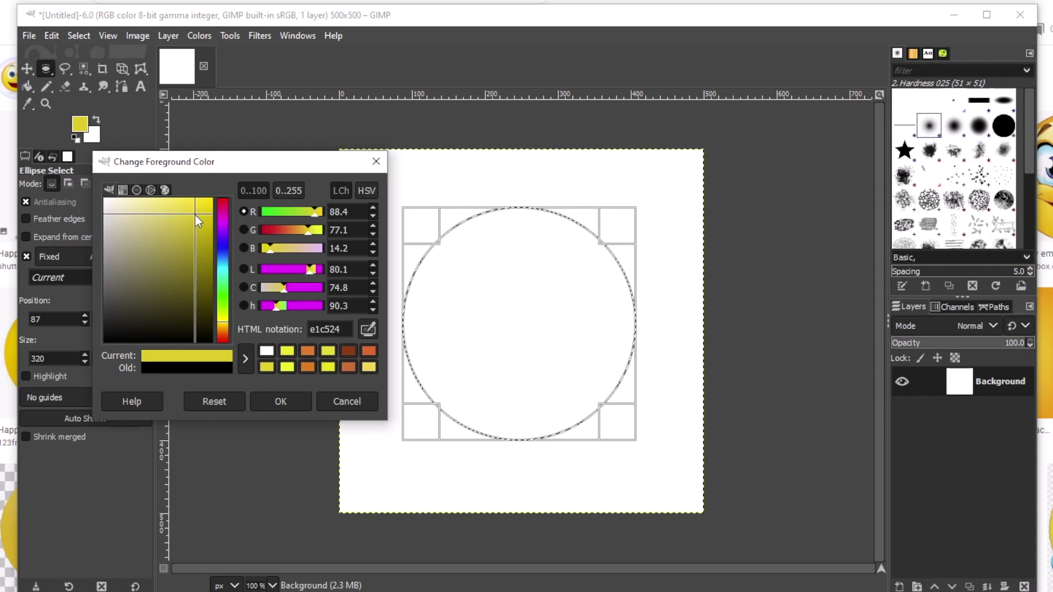
pyautogui.click(280, 401)
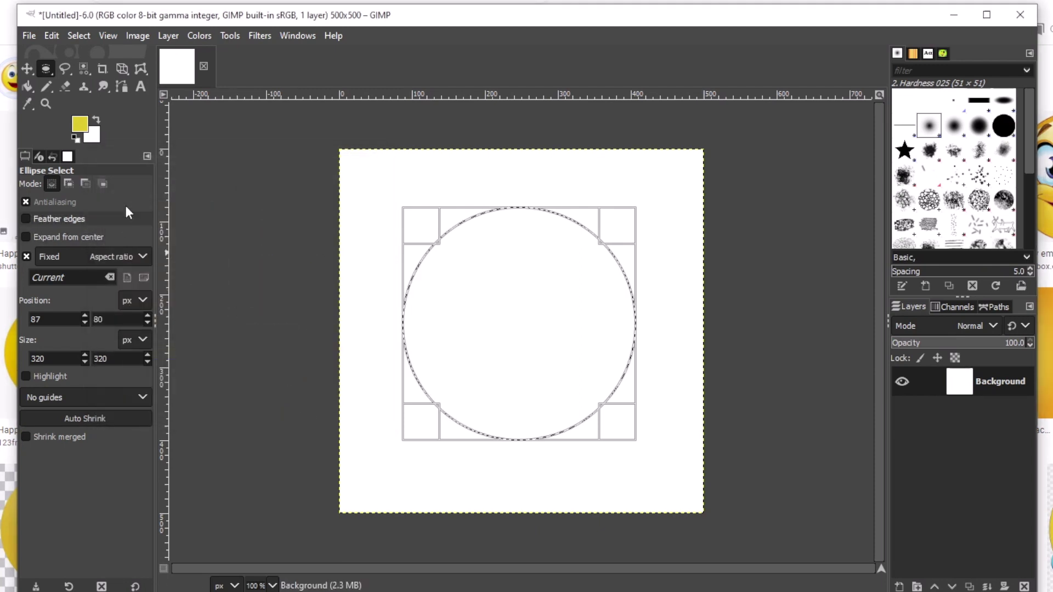
pyautogui.click(28, 86)
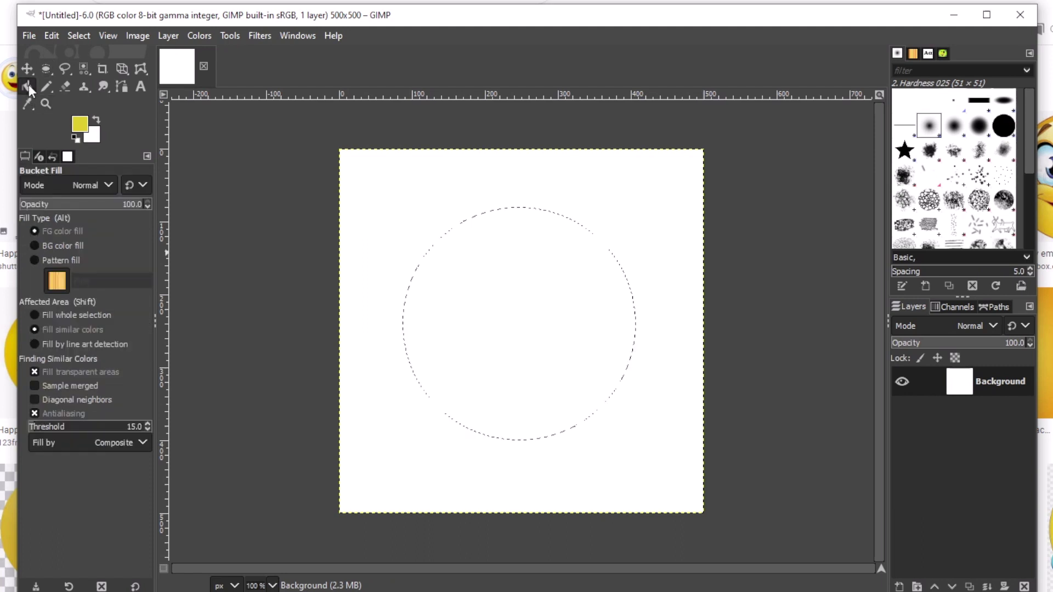
pyautogui.click(528, 290)
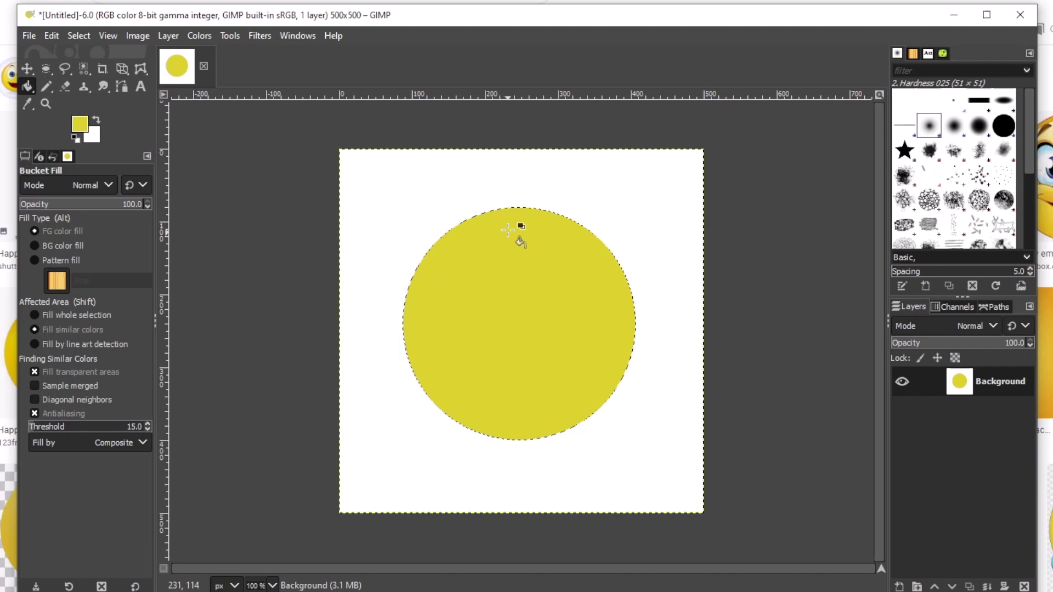
# - Add a new 500 × 500 px transparent layer above the Background layer
pyautogui.rightClick(931, 386)
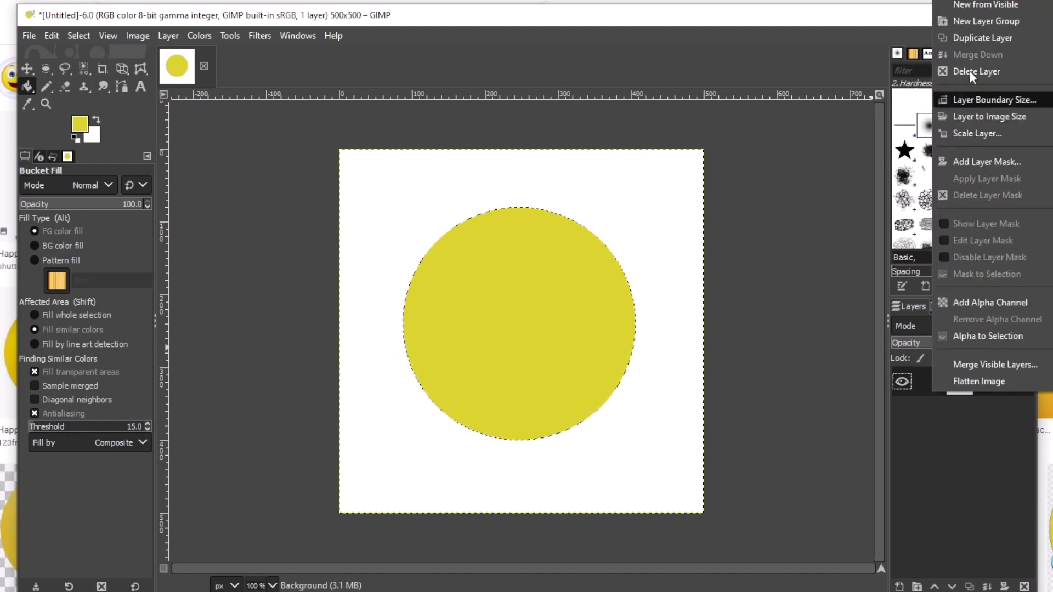
pyautogui.click(981, 100)
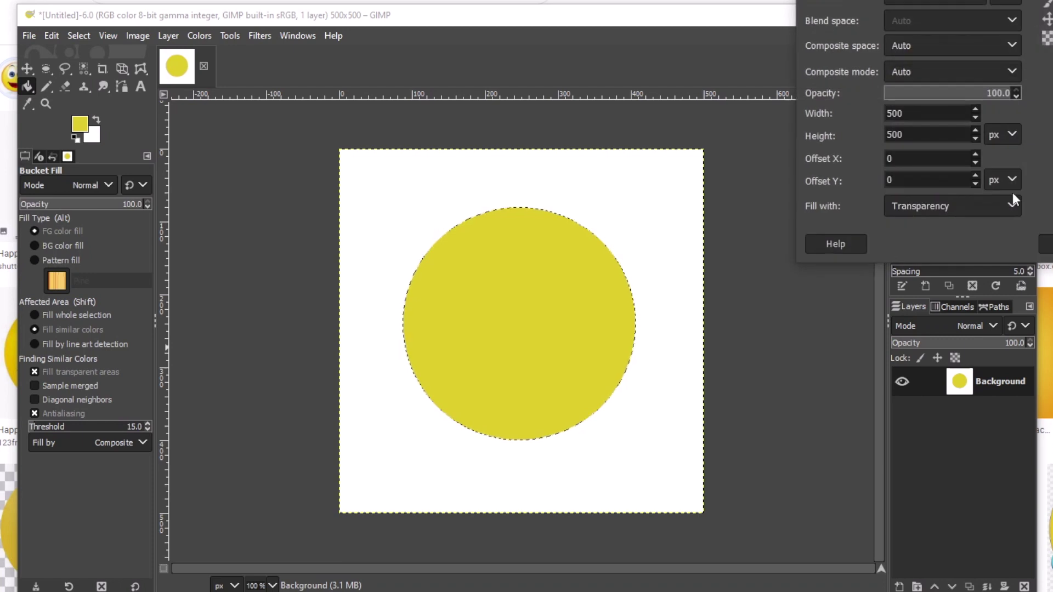
pyautogui.click(880, 542)
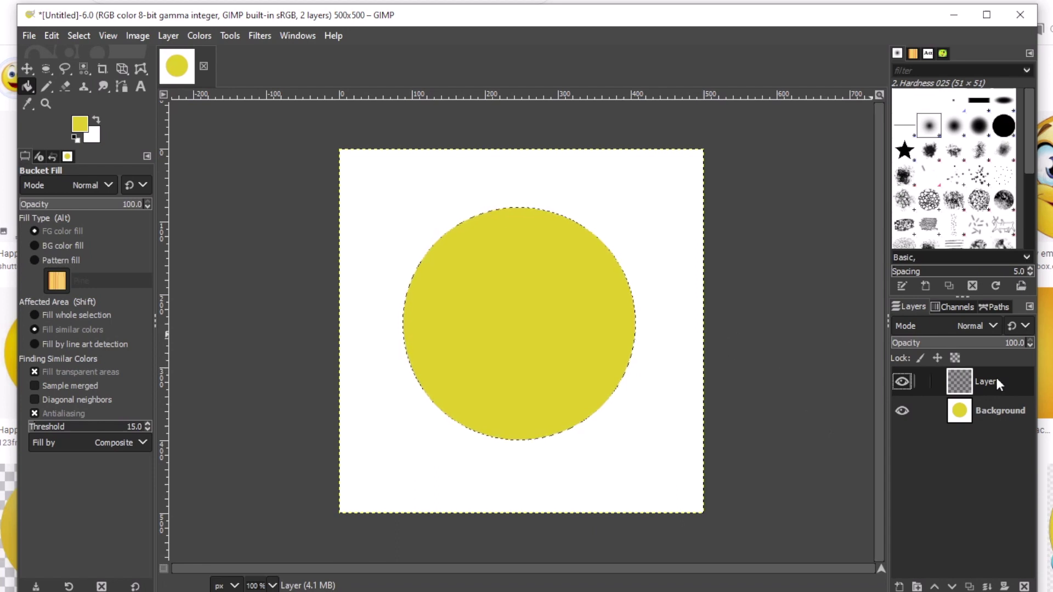
# - Set the foreground colour to orange-red ee6425 and bucket-fill the circular selection on the new layer
pyautogui.click(80, 125)
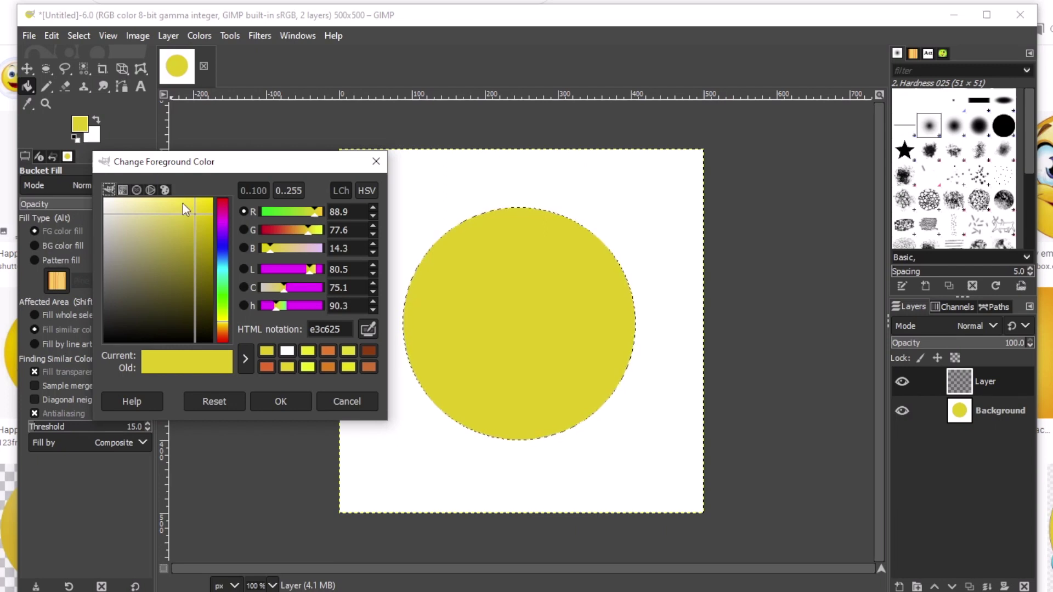
pyautogui.click(288, 232)
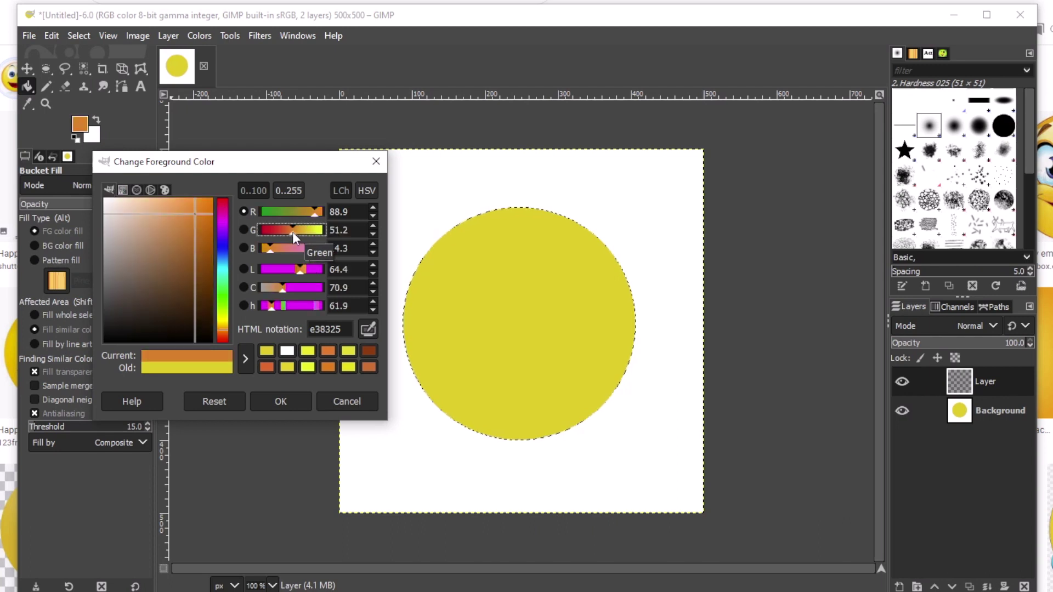
pyautogui.moveTo(286, 232); pyautogui.dragTo(284, 230)
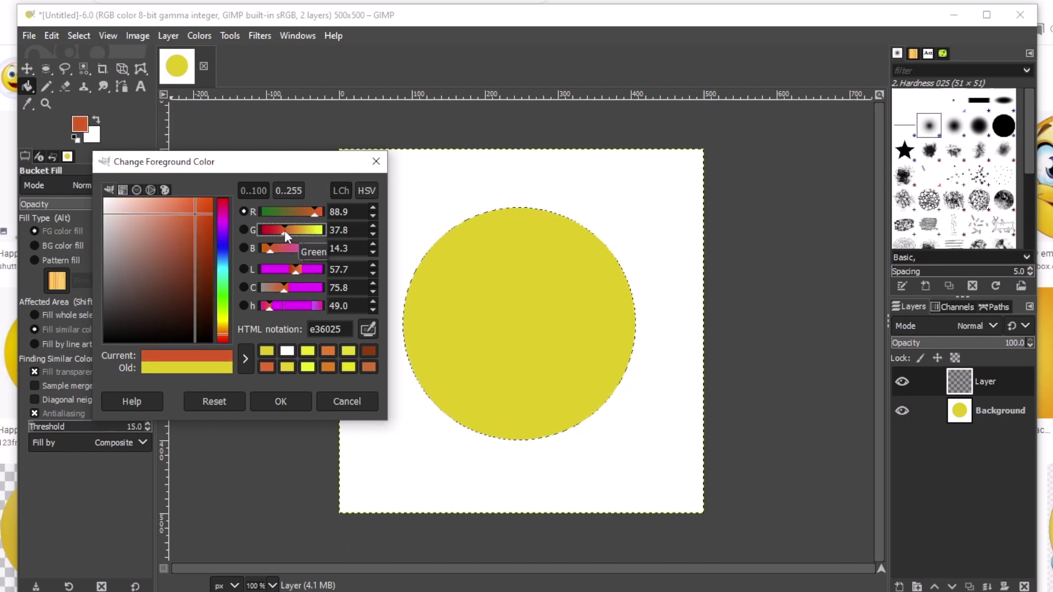
pyautogui.click(195, 210)
pyautogui.moveTo(198, 215); pyautogui.dragTo(199, 207)
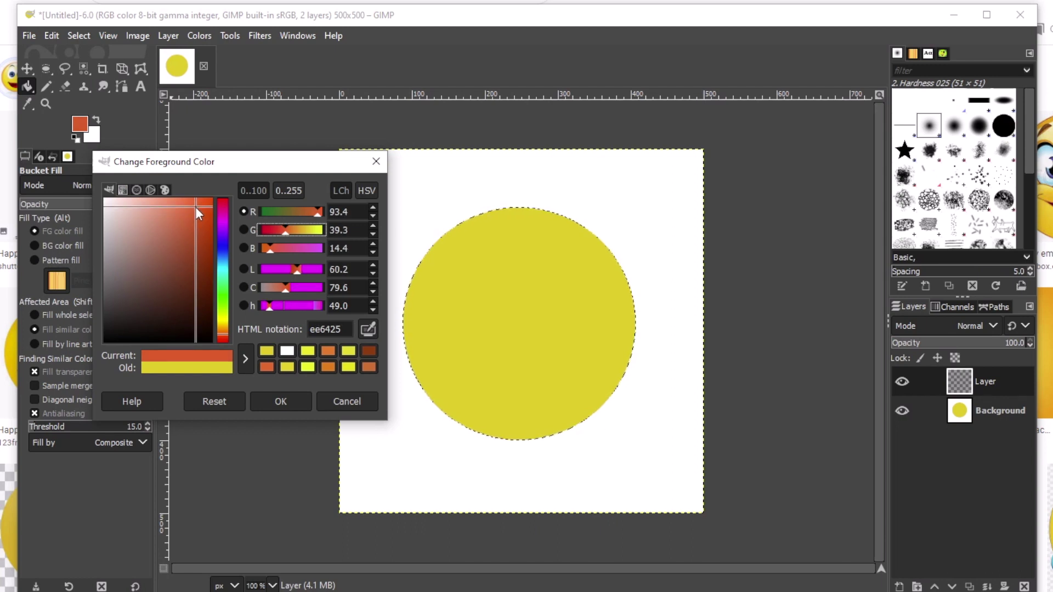
pyautogui.click(280, 403)
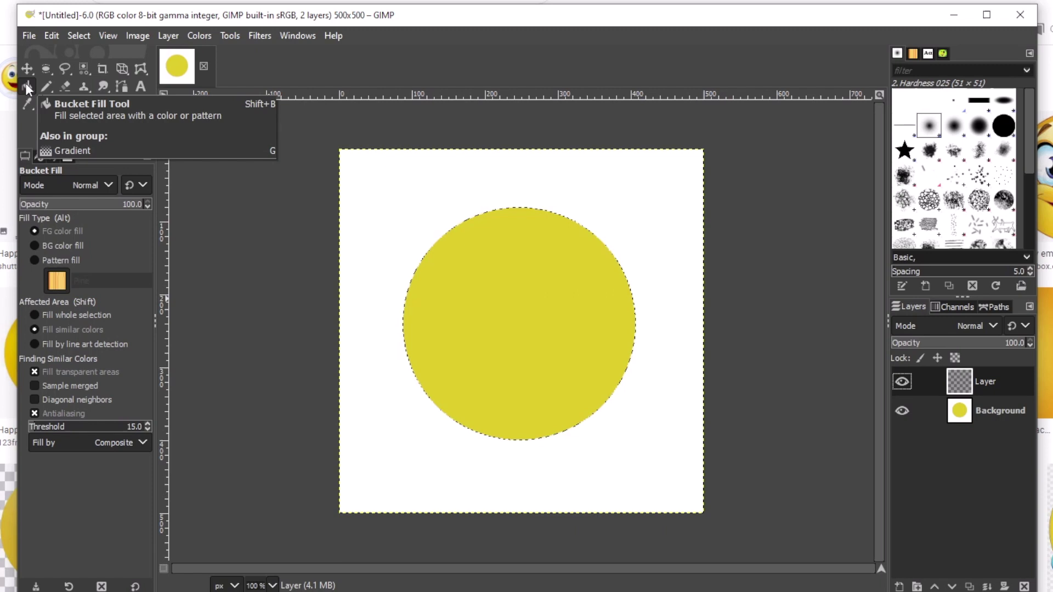
pyautogui.click(524, 295)
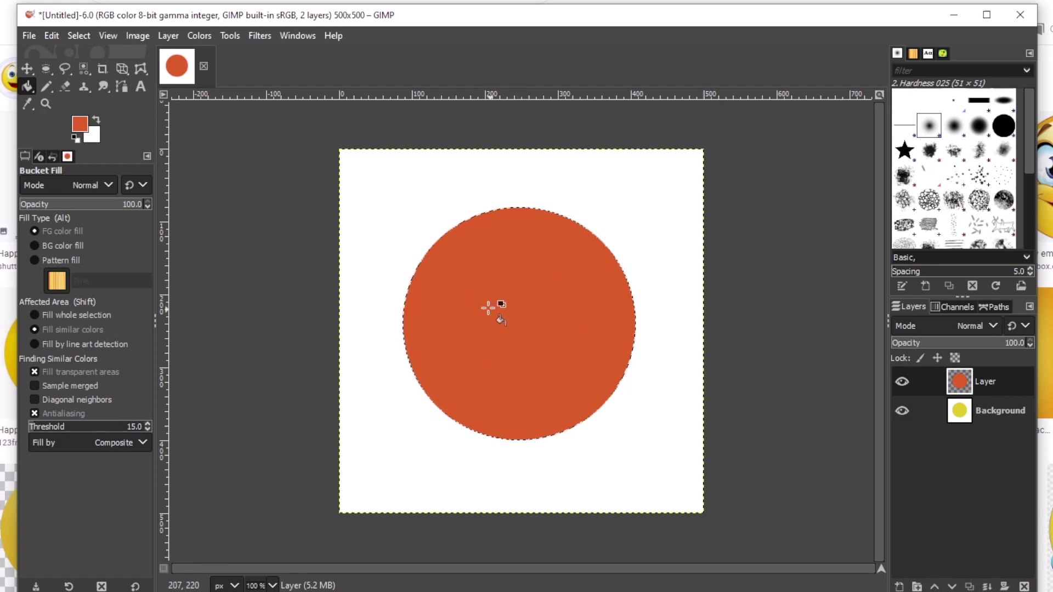
# - Shrink the circular selection by 10 px
pyautogui.click(77, 34)
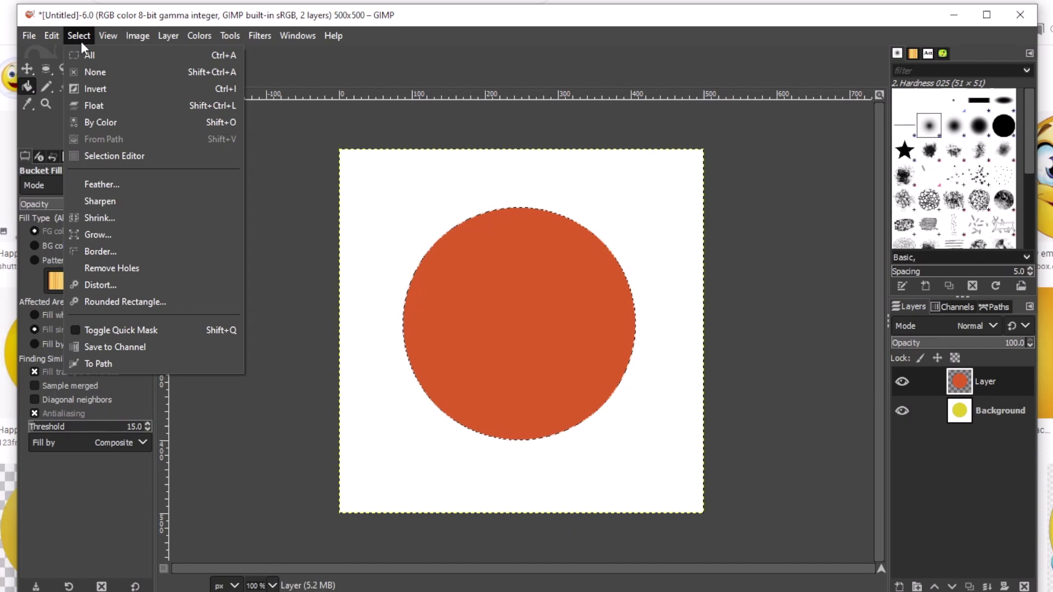
pyautogui.click(133, 221)
pyautogui.moveTo(141, 181); pyautogui.dragTo(319, 86)
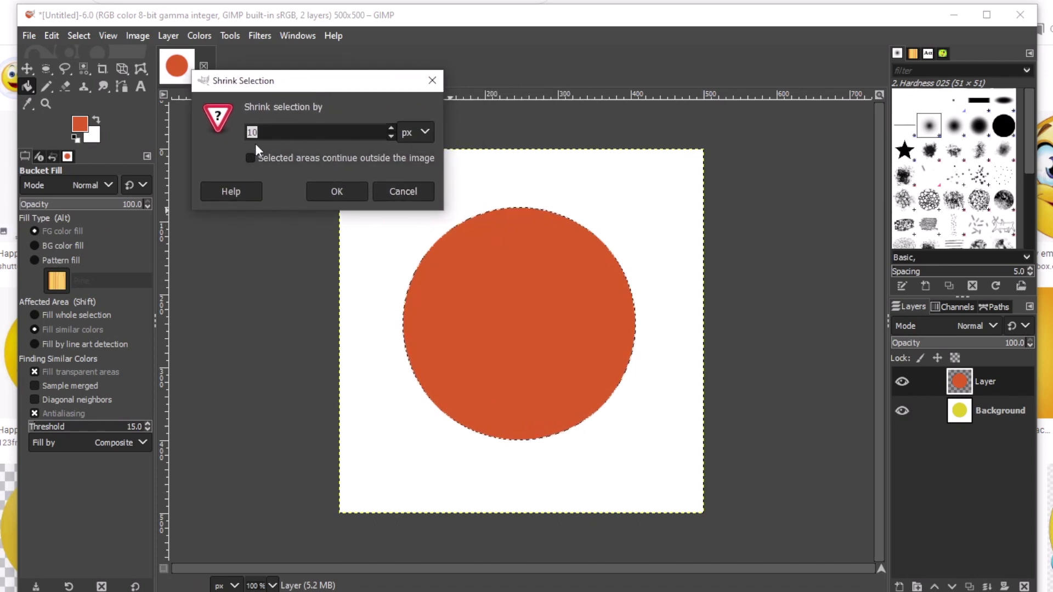
pyautogui.click(333, 192)
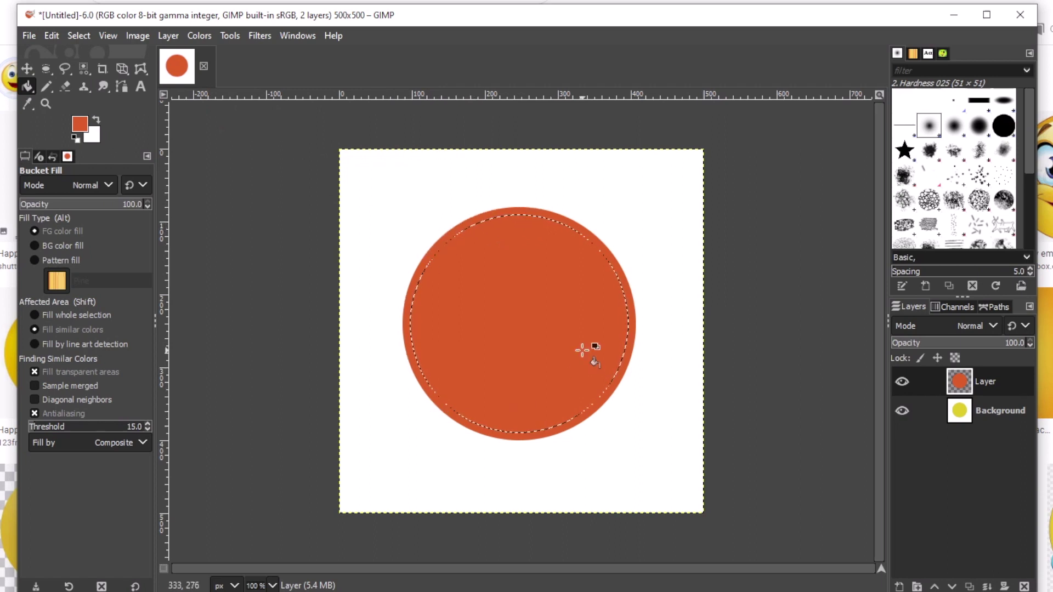
# - Feather the shrunken circular selection by 20 px
pyautogui.click(83, 36)
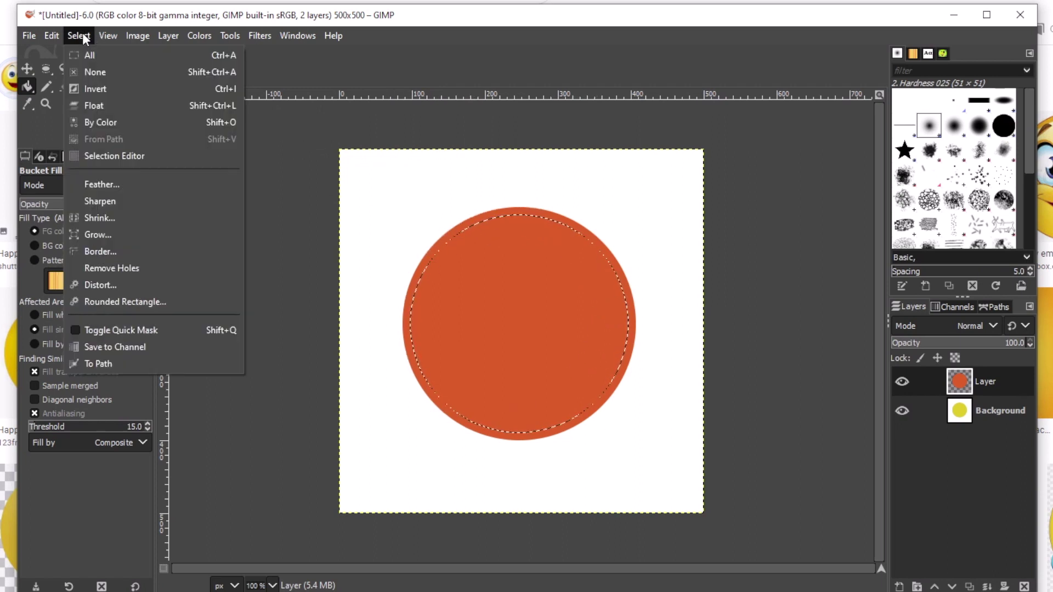
pyautogui.click(116, 184)
pyautogui.moveTo(127, 136); pyautogui.dragTo(496, 41)
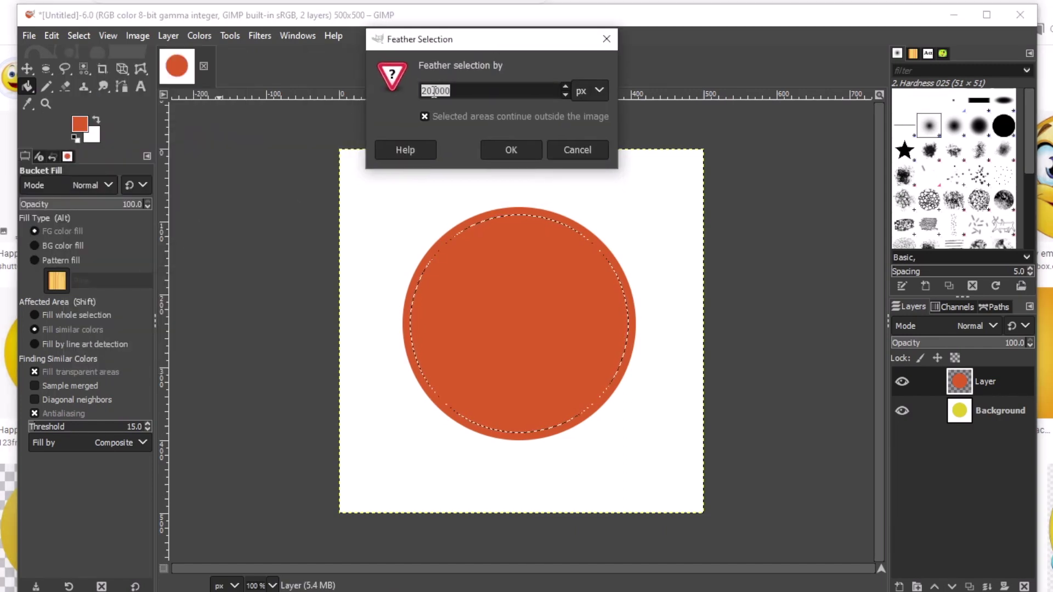
pyautogui.click(506, 149)
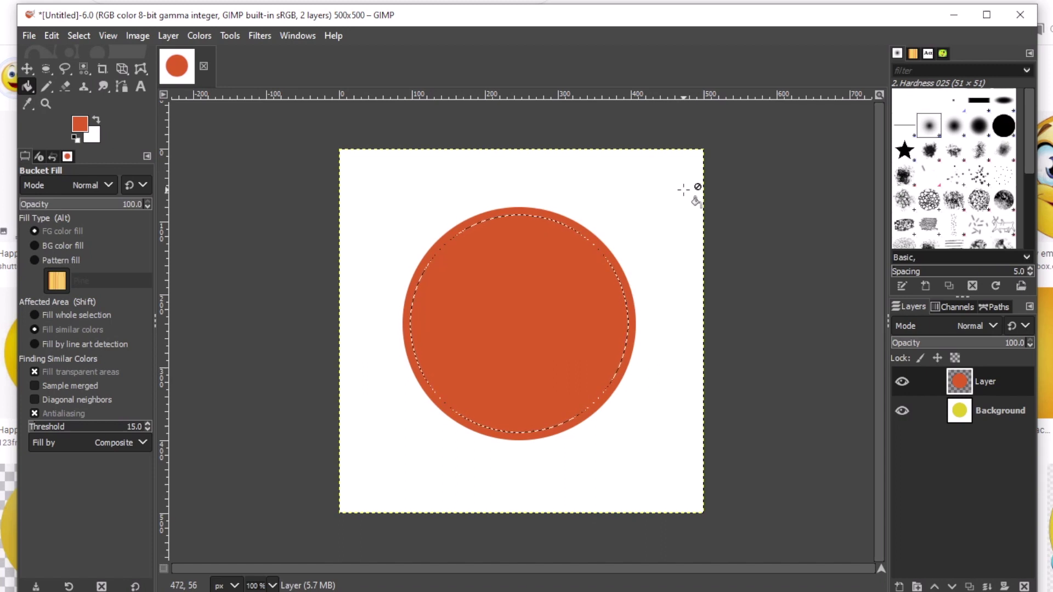
# - Delete the orange inside the feathered selection to leave a soft rim around the yellow circle, and clear the selection
pyautogui.press('Delete')
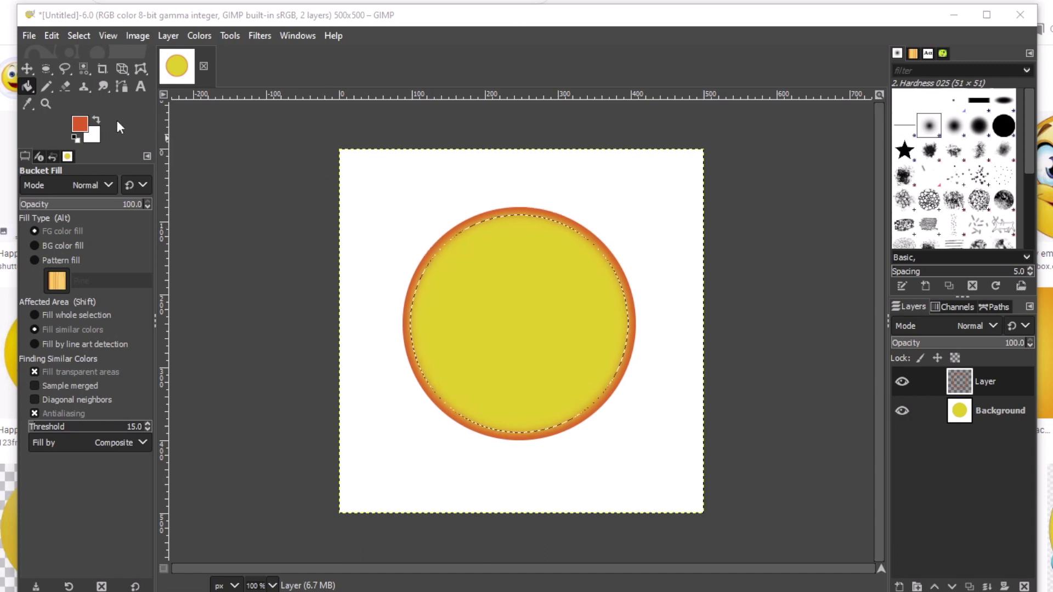
pyautogui.click(84, 37)
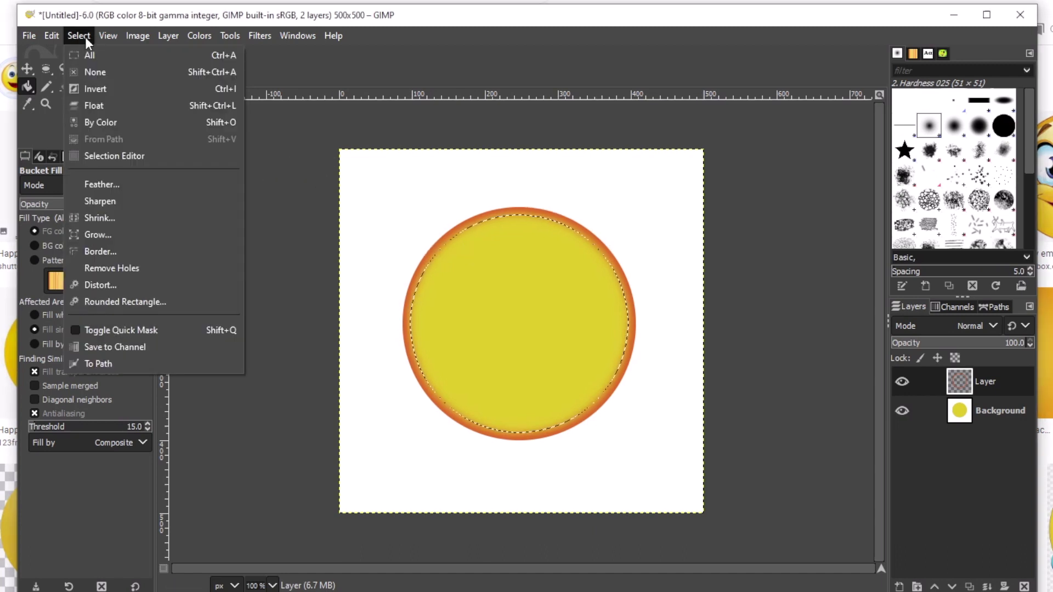
pyautogui.click(94, 67)
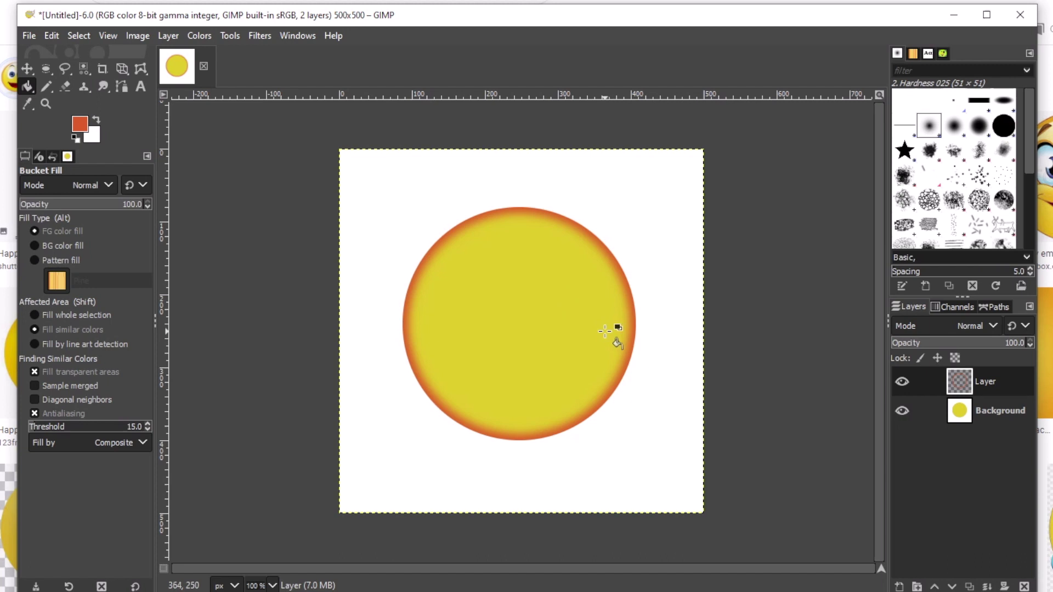
# - Add another 500 × 500 px transparent layer above the orange rim layer
pyautogui.rightClick(992, 382)
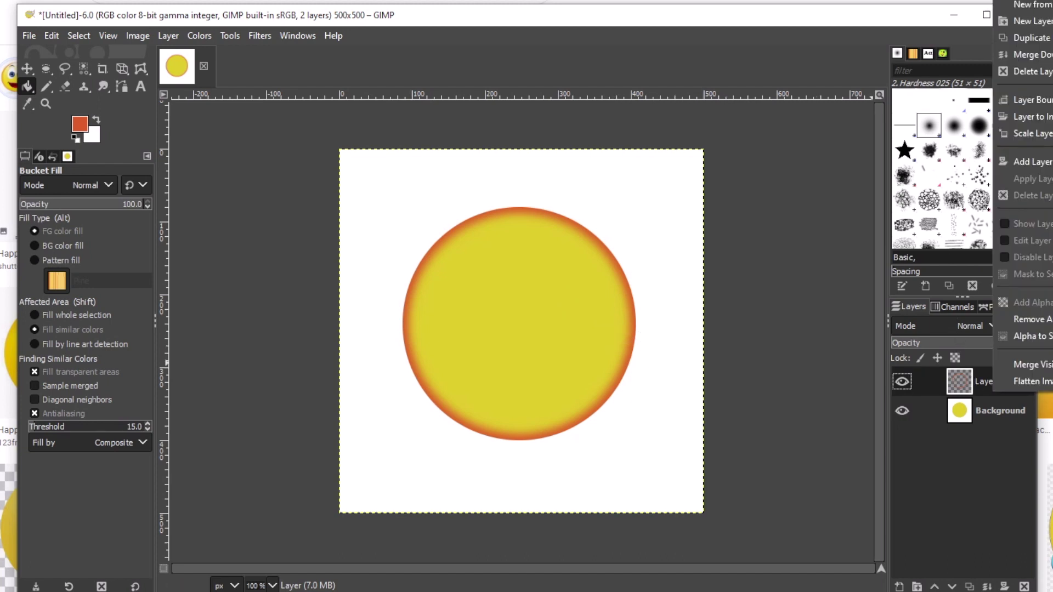
pyautogui.click(1031, 21)
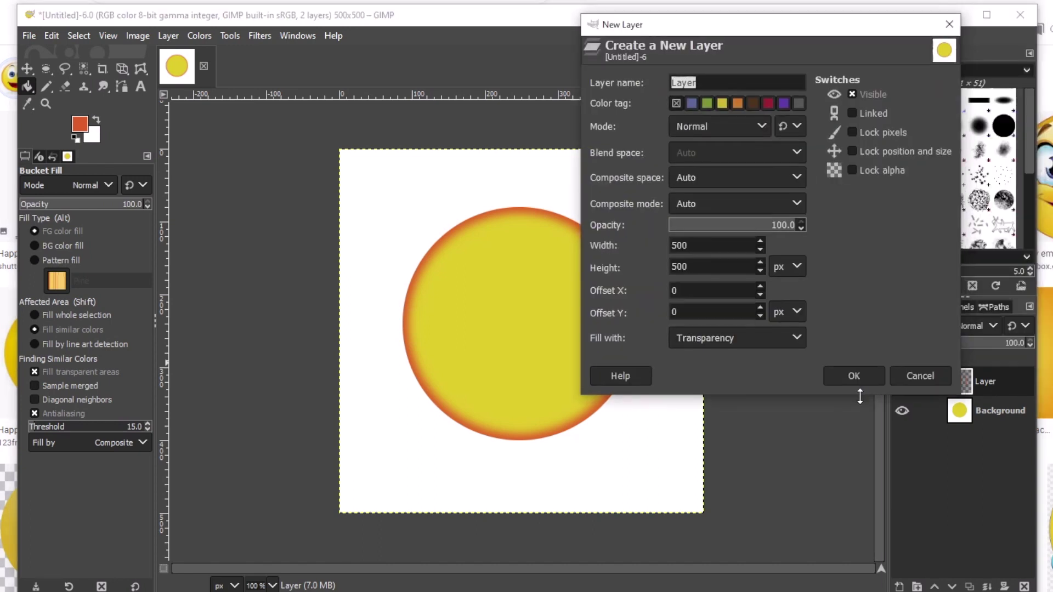
pyautogui.click(854, 376)
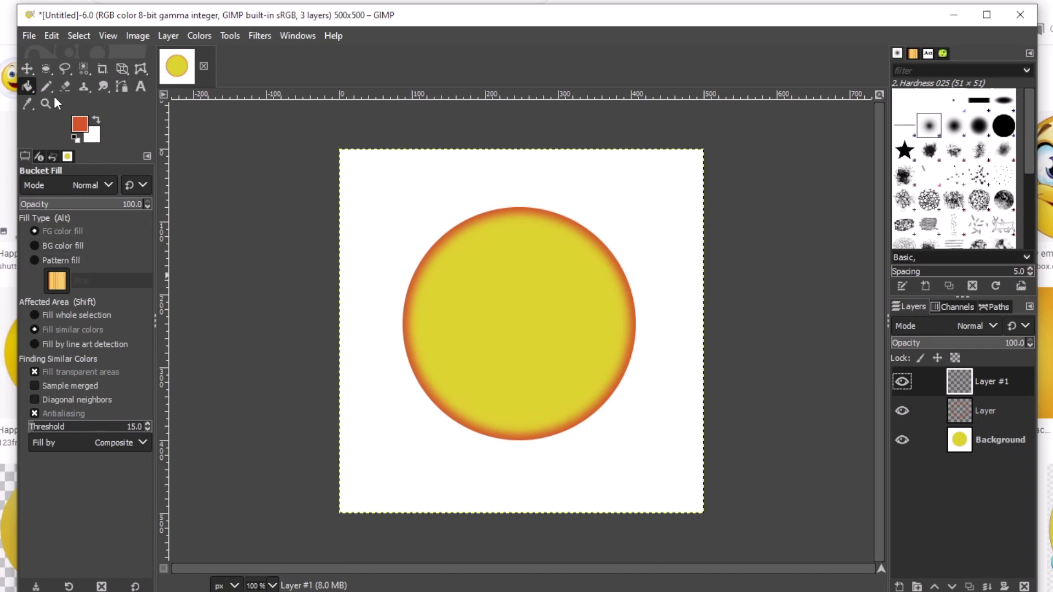
# - Make a free-proportion elliptical selection of about 64 × 101 px for an eye on the face's upper left
pyautogui.click(48, 69)
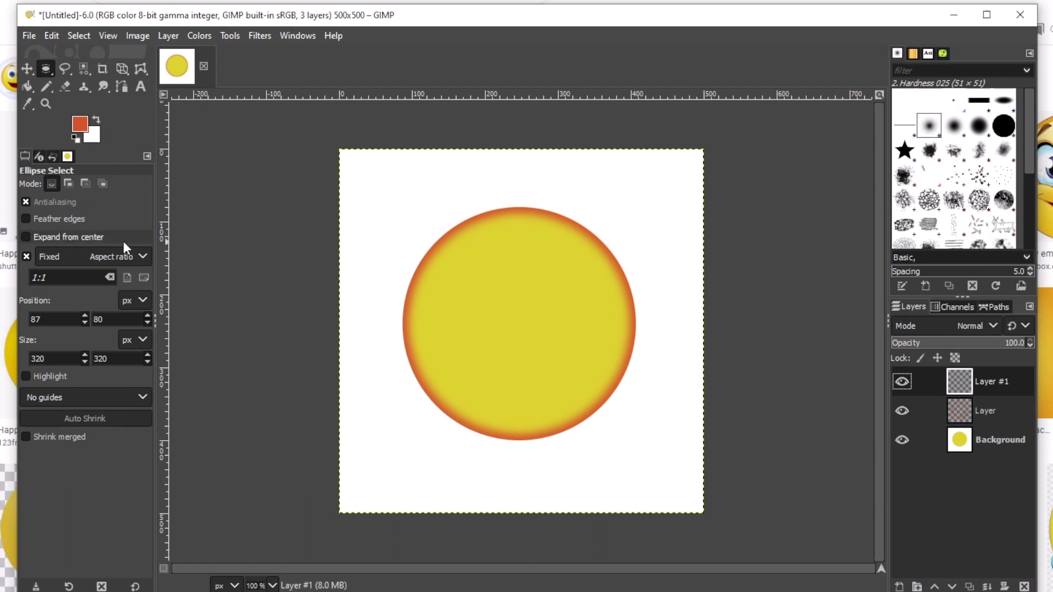
pyautogui.click(27, 256)
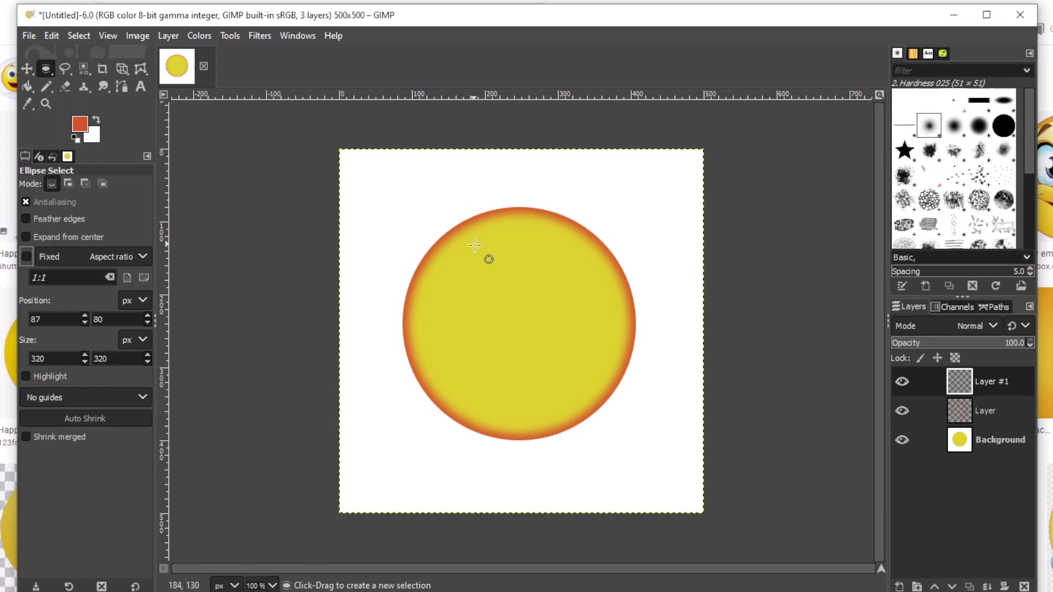
pyautogui.moveTo(456, 262); pyautogui.dragTo(499, 328)
pyautogui.moveTo(473, 289); pyautogui.dragTo(469, 284)
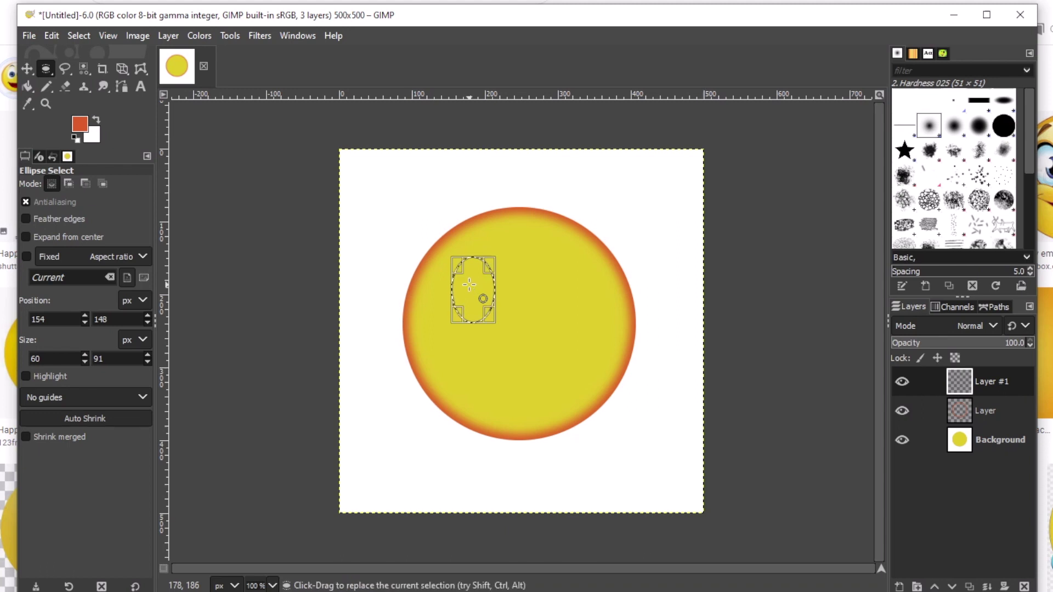
pyautogui.moveTo(469, 284); pyautogui.dragTo(494, 285)
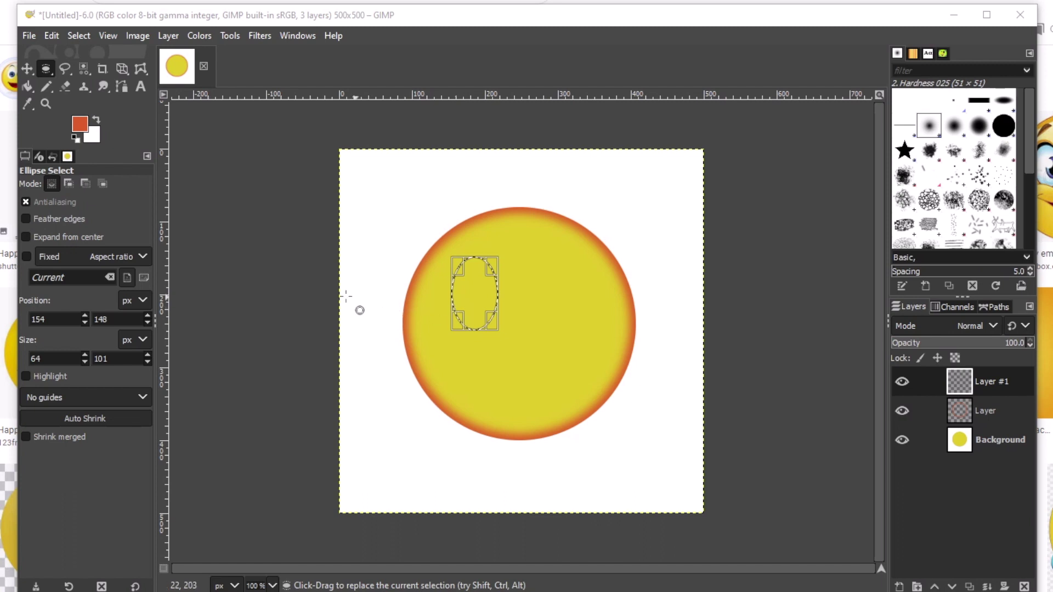
# - Fill the elliptical eye selection with white and clear the selection
pyautogui.click(97, 119)
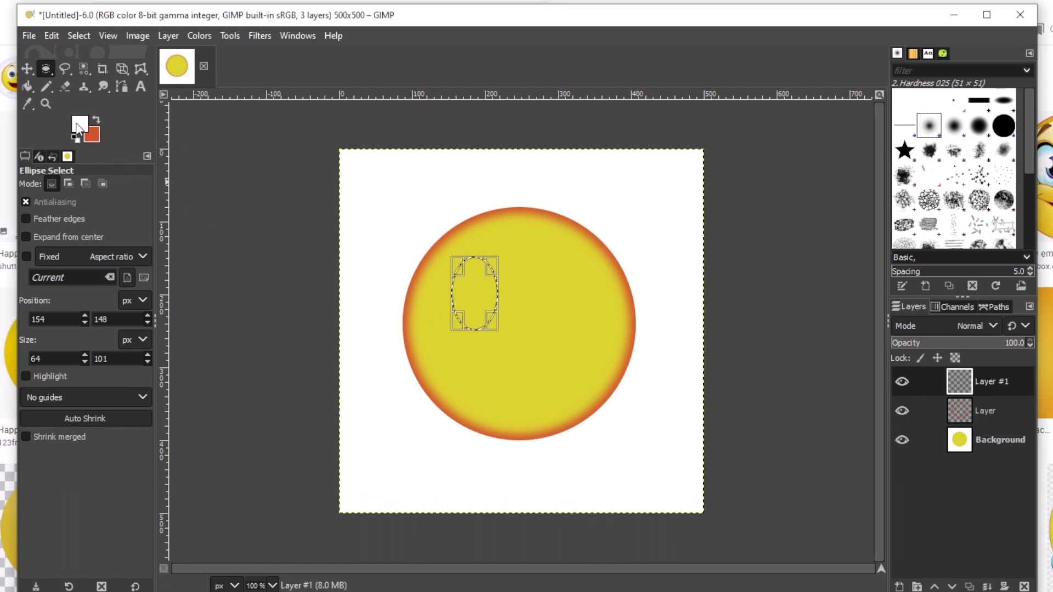
pyautogui.click(28, 87)
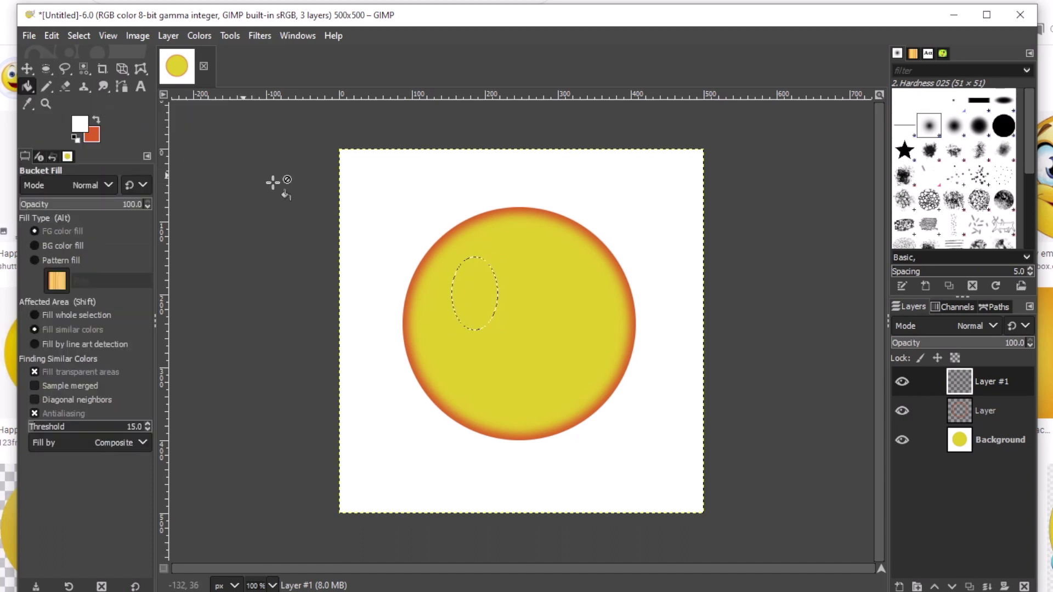
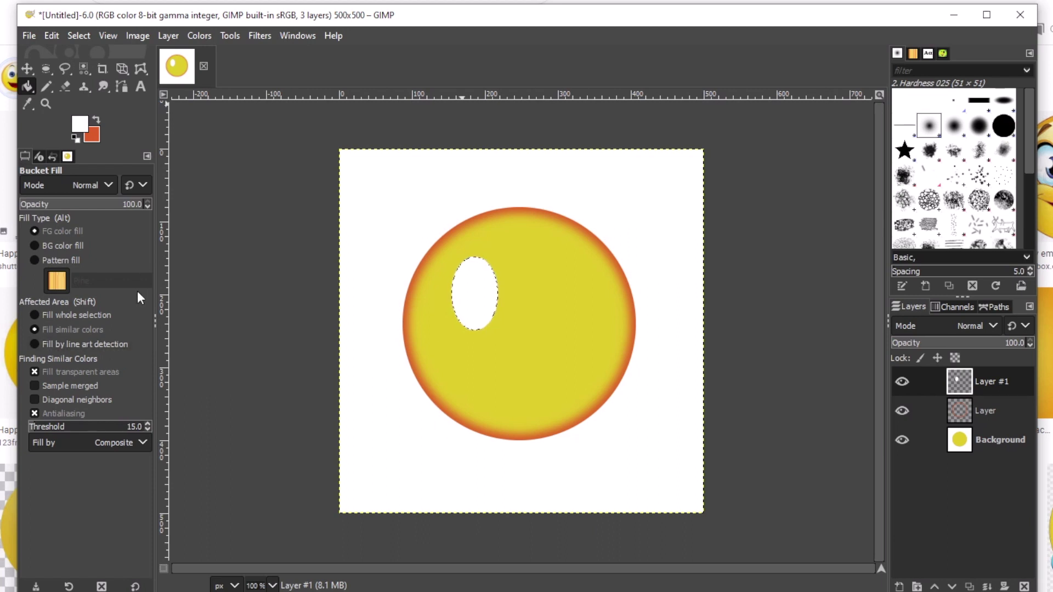
pyautogui.click(84, 34)
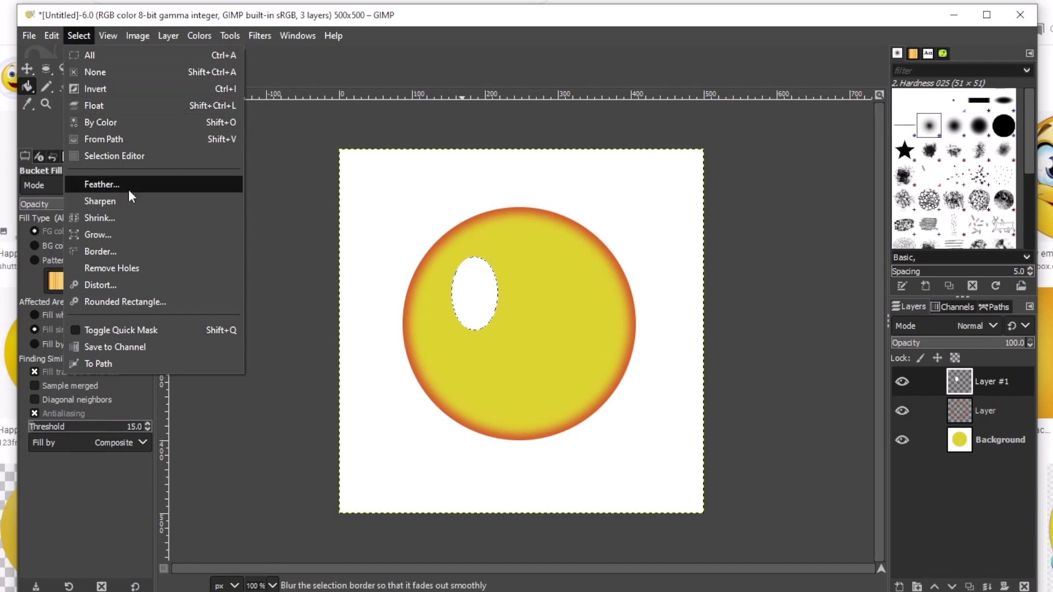
pyautogui.click(112, 74)
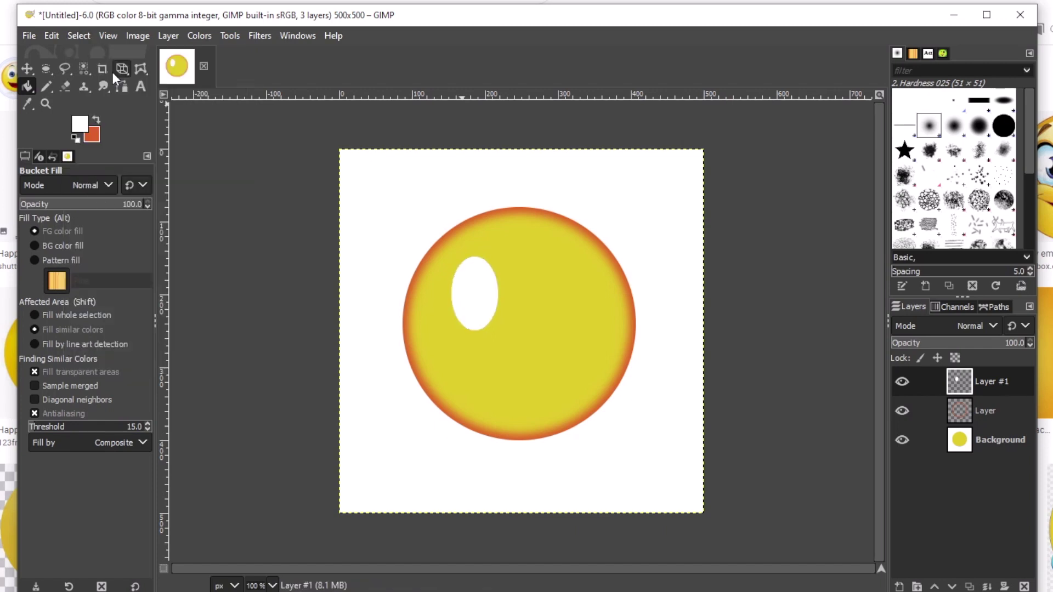
# - Open the Stroke Path options for the eye's outline and move the dialog clear of the face
pyautogui.click(54, 35)
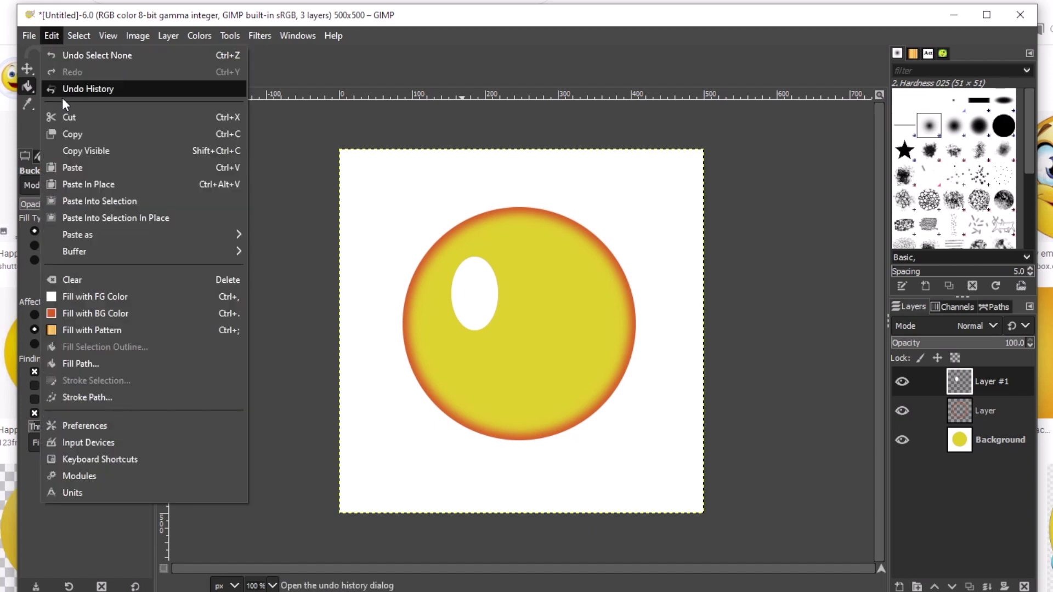
pyautogui.click(84, 396)
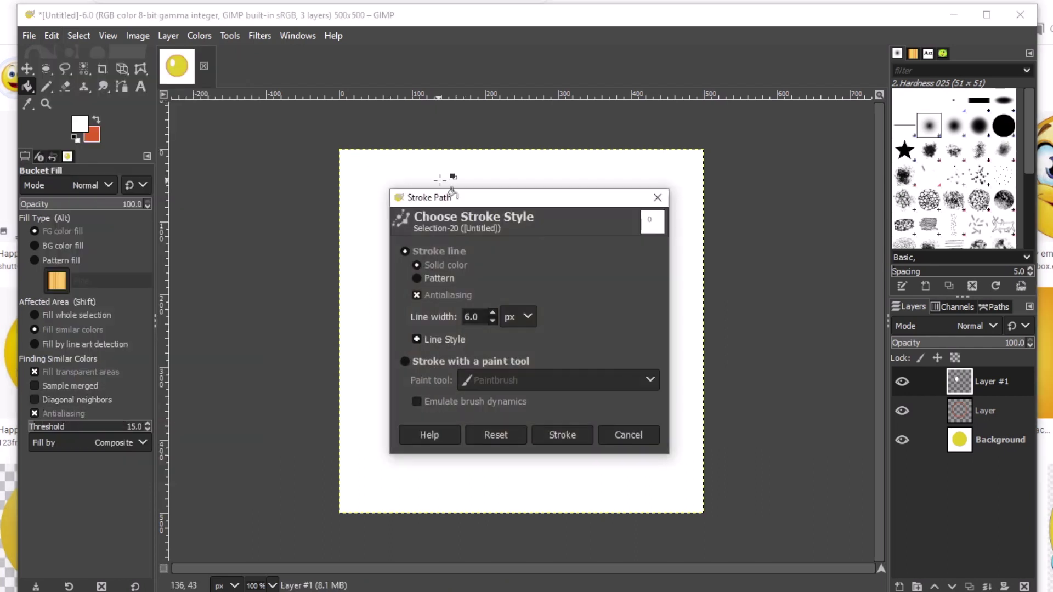
pyautogui.moveTo(450, 193)
pyautogui.mouseDown()
pyautogui.moveTo(701, 95)
pyautogui.moveTo(685, 80)
pyautogui.mouseUp()
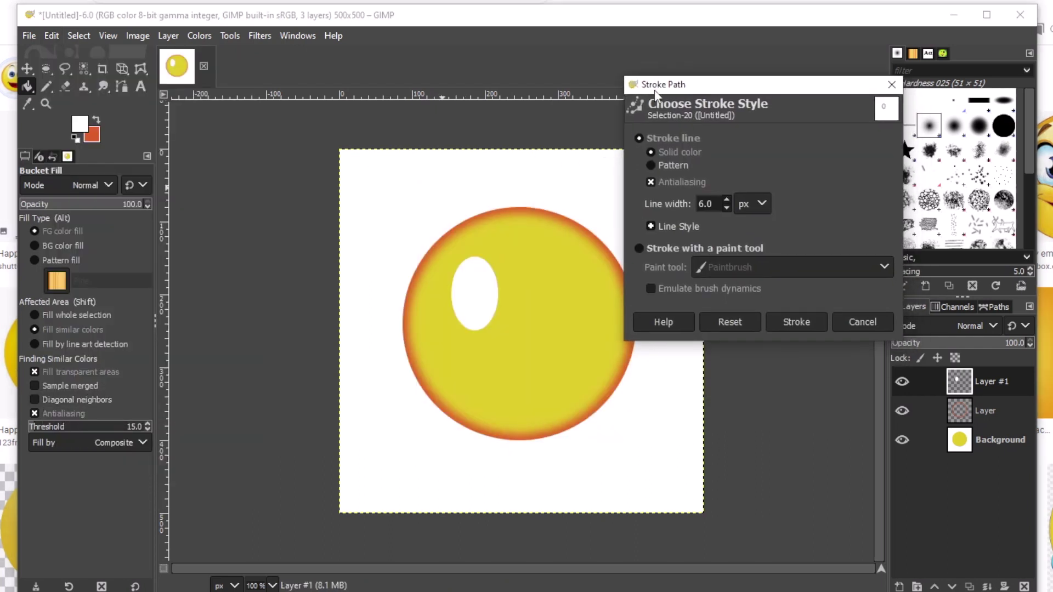
pyautogui.moveTo(763, 87); pyautogui.dragTo(789, 101)
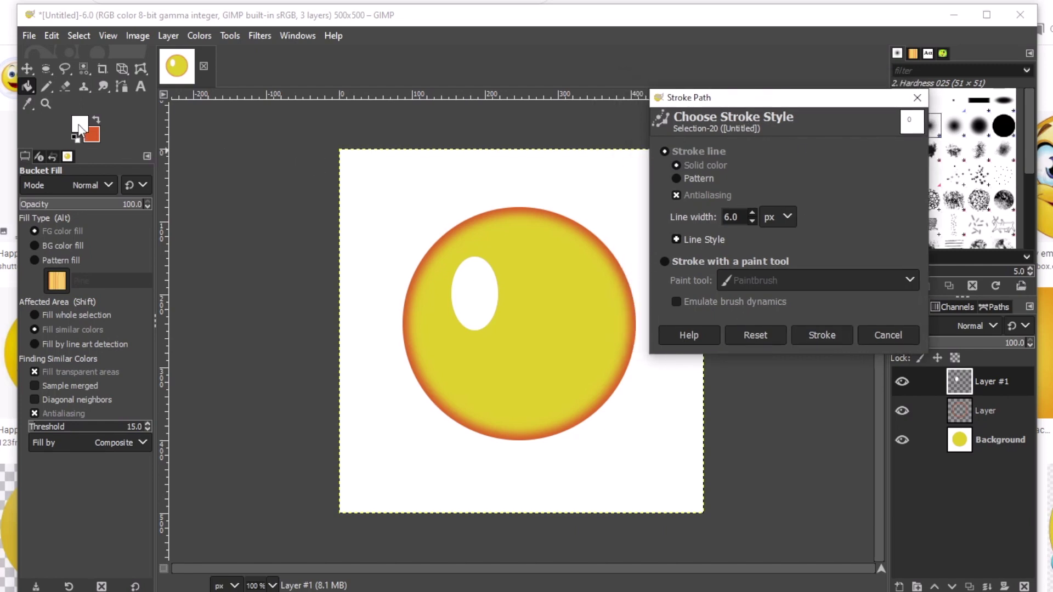
# - Set the foreground colour to brown 987225 and stroke the eye's outline with a 6 px solid line
pyautogui.click(80, 128)
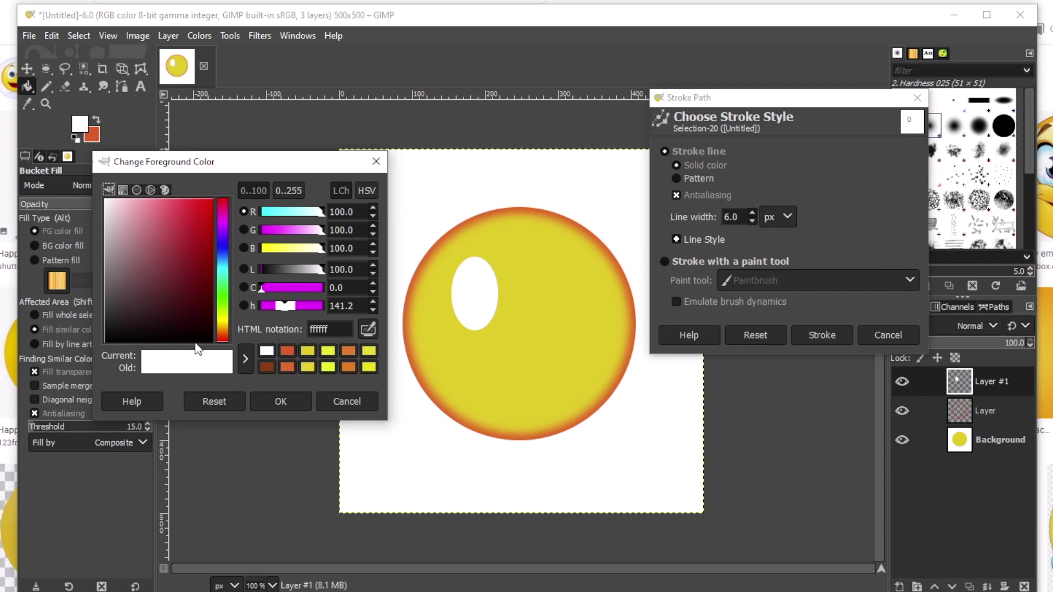
pyautogui.click(222, 319)
pyautogui.moveTo(222, 321); pyautogui.dragTo(222, 327)
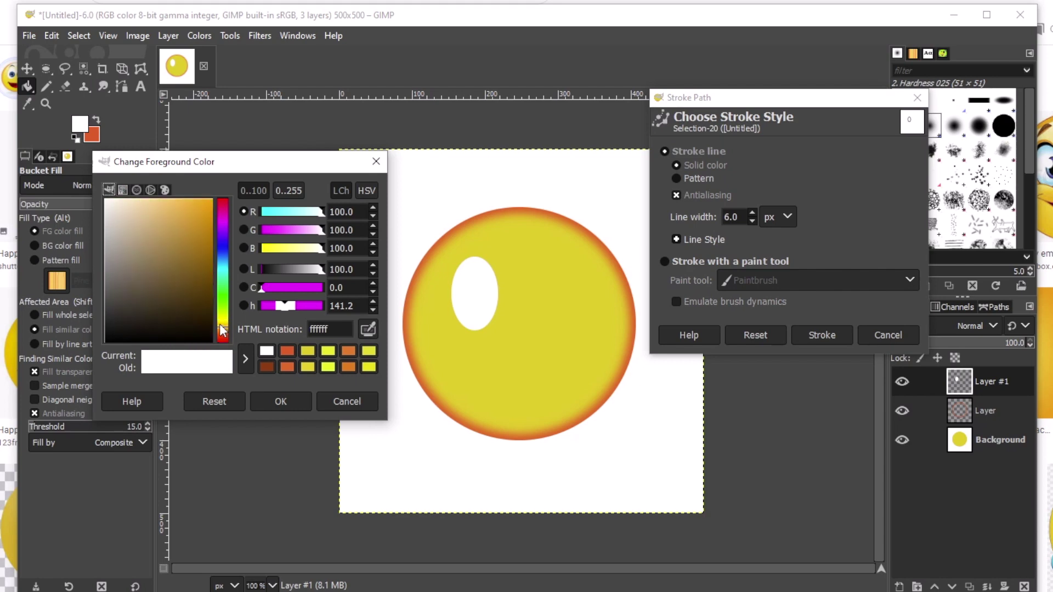
pyautogui.click(223, 320)
pyautogui.click(198, 209)
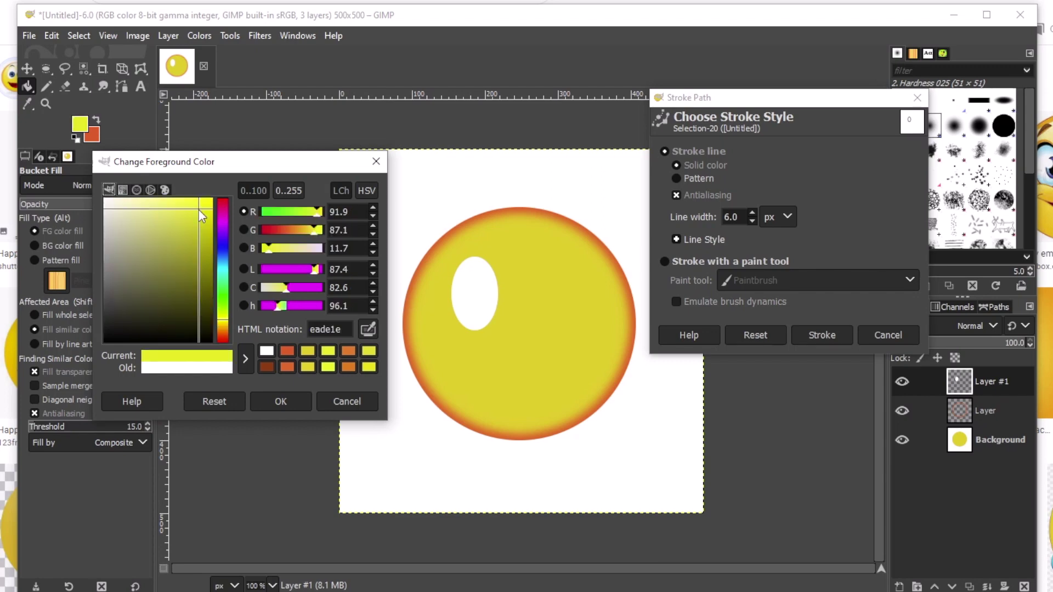
pyautogui.moveTo(199, 210)
pyautogui.mouseDown()
pyautogui.moveTo(201, 224)
pyautogui.moveTo(179, 207)
pyautogui.moveTo(188, 209)
pyautogui.mouseUp()
pyautogui.click(222, 325)
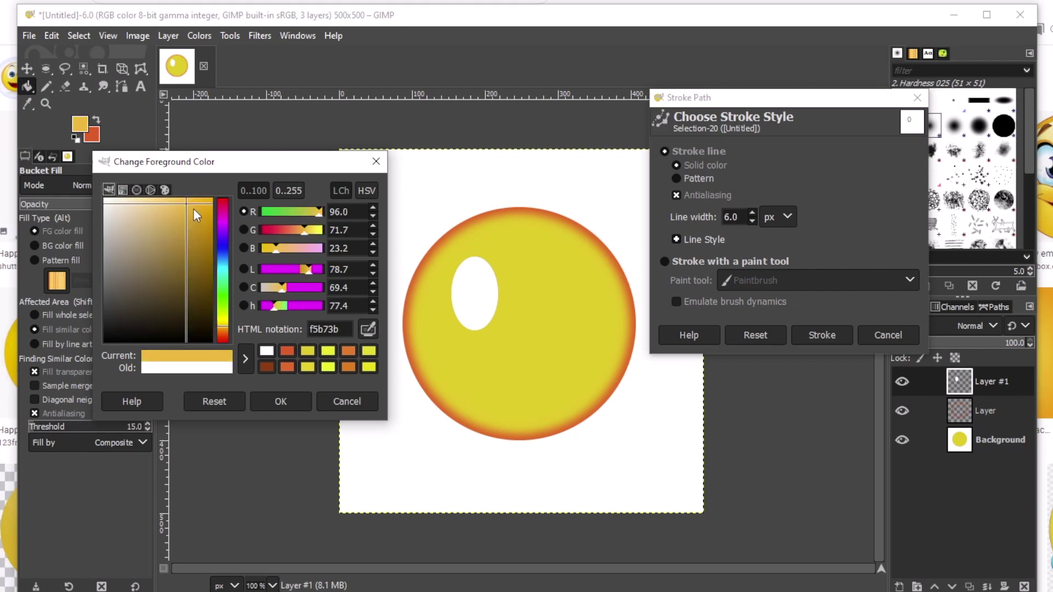
pyautogui.click(202, 229)
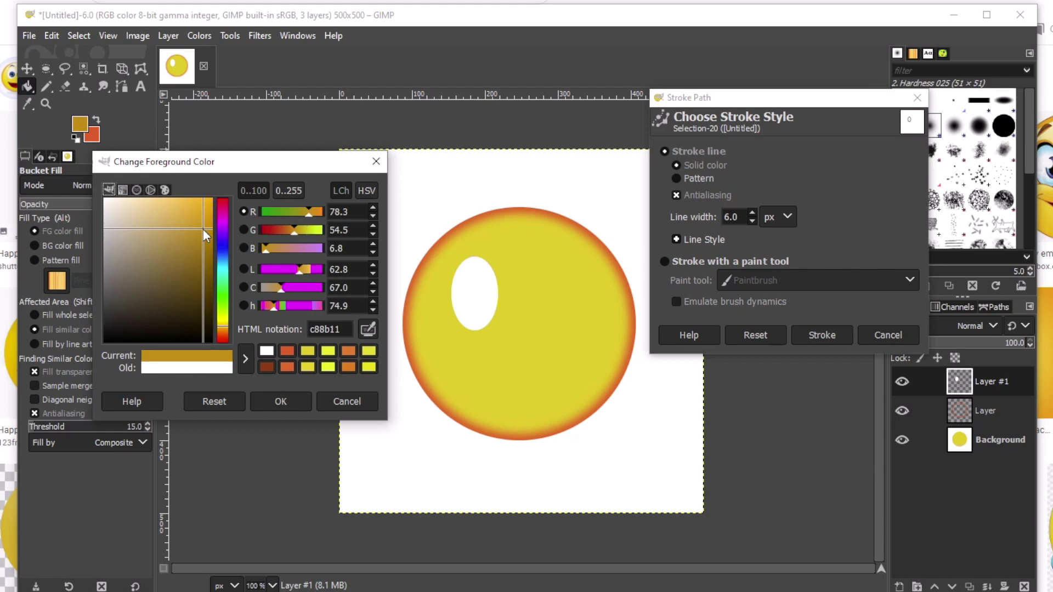
pyautogui.moveTo(203, 228); pyautogui.dragTo(186, 256)
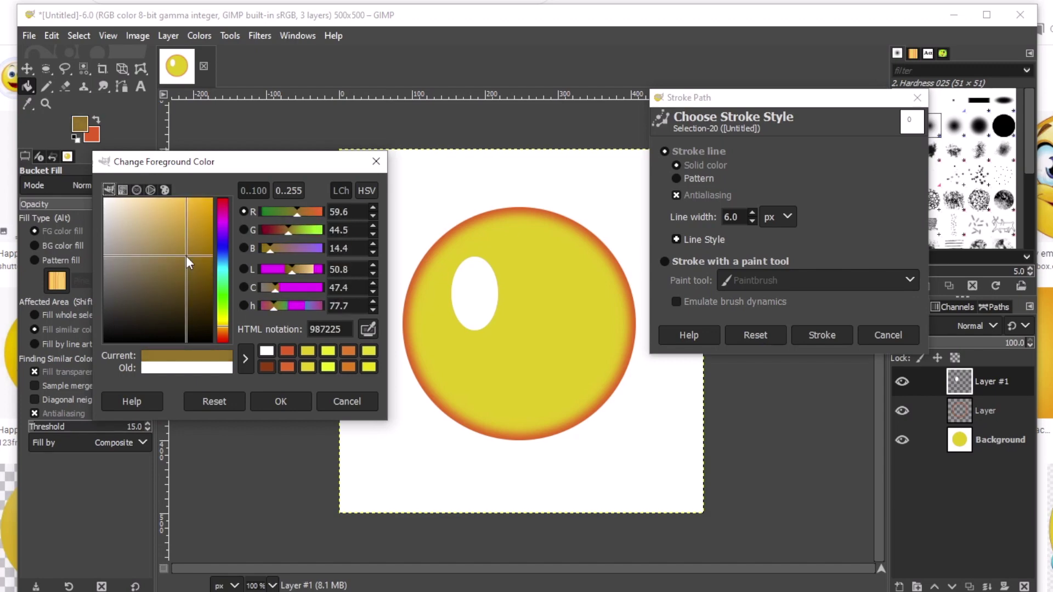
pyautogui.click(274, 395)
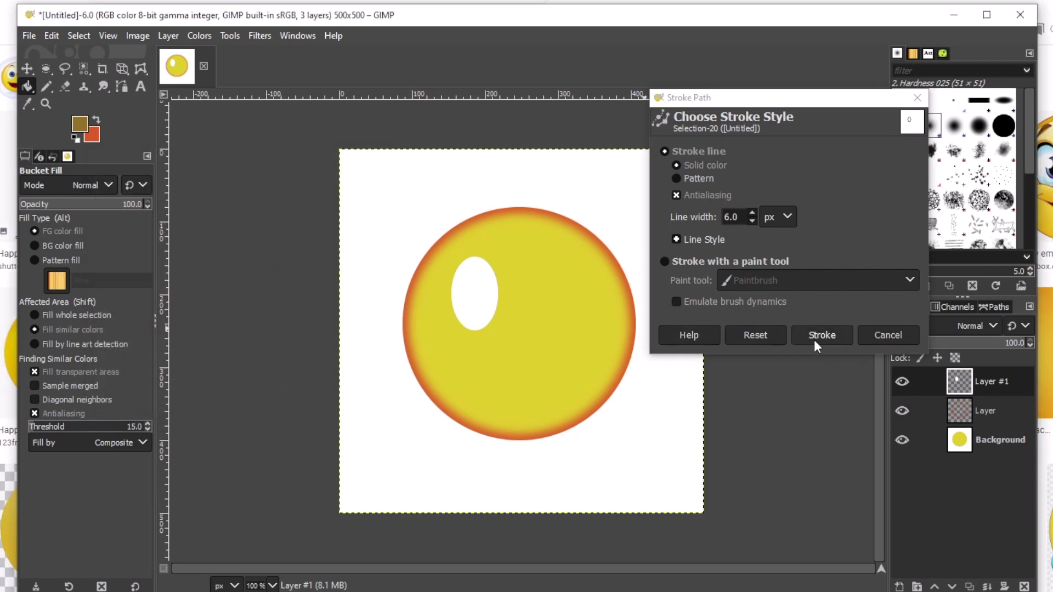
pyautogui.moveTo(794, 103); pyautogui.dragTo(779, 81)
pyautogui.click(819, 311)
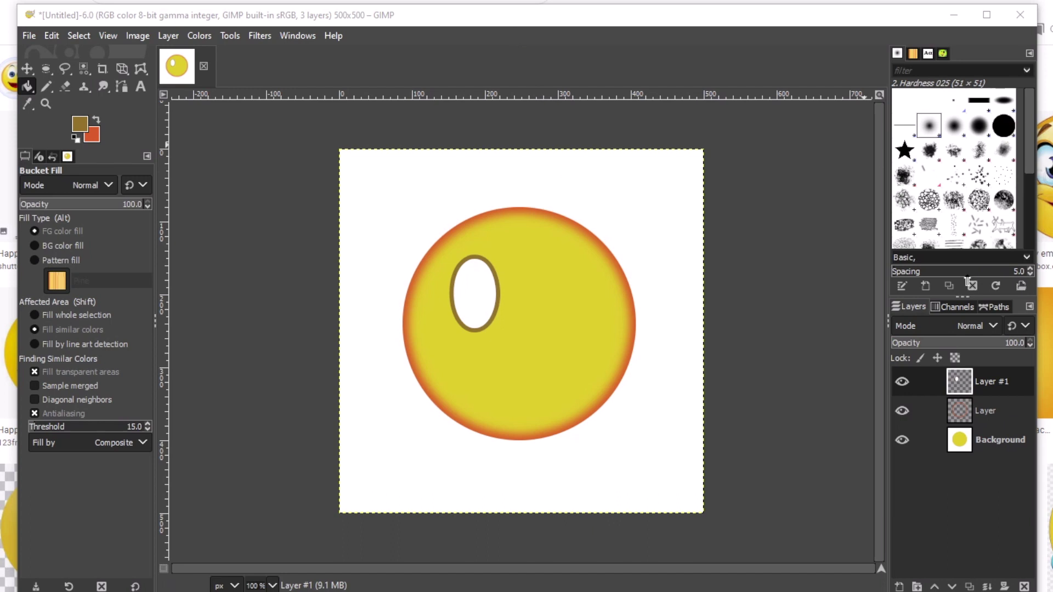
# - Duplicate the eye layer and move the copy about 119 px to the right as the second eye
pyautogui.rightClick(986, 384)
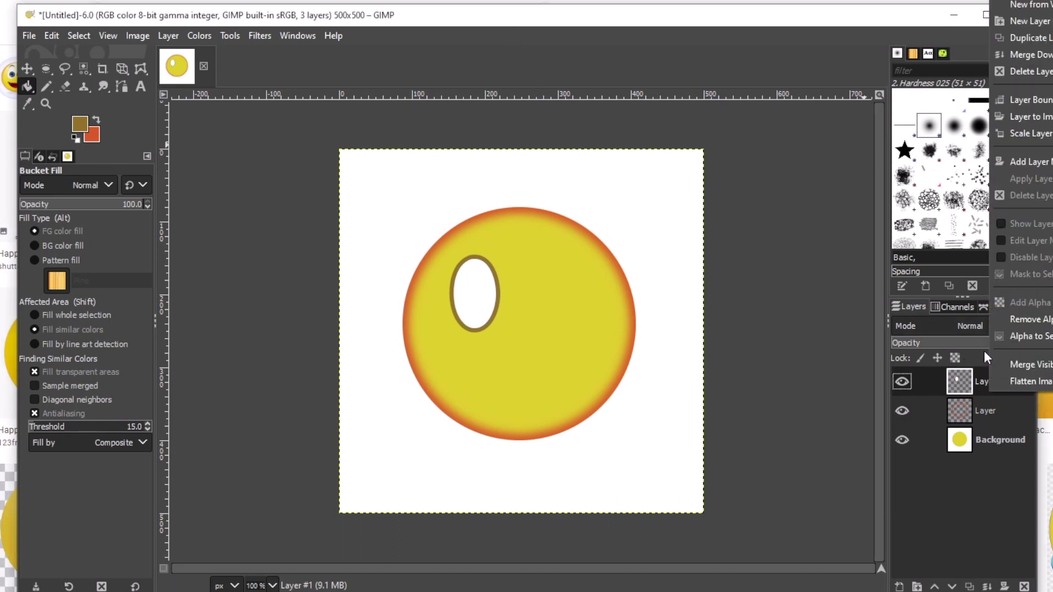
pyautogui.click(1033, 38)
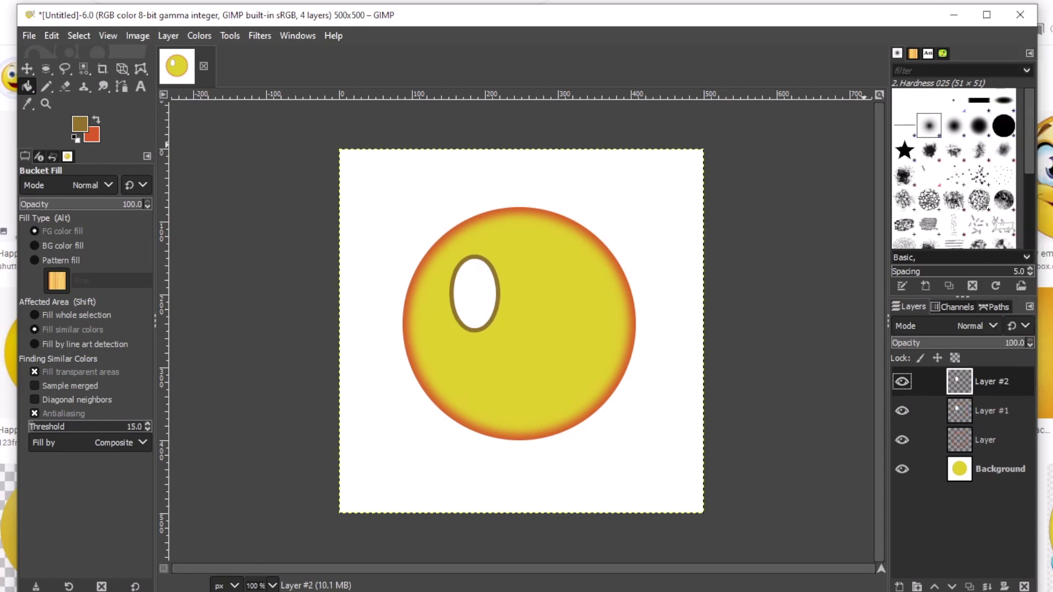
pyautogui.press('m')
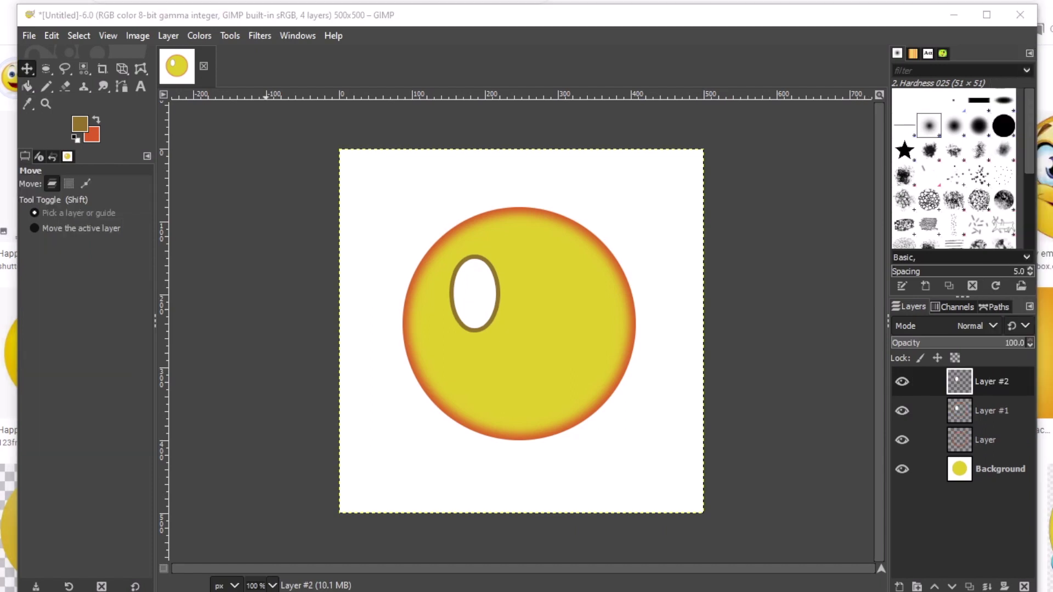
pyautogui.click(984, 413)
pyautogui.click(985, 384)
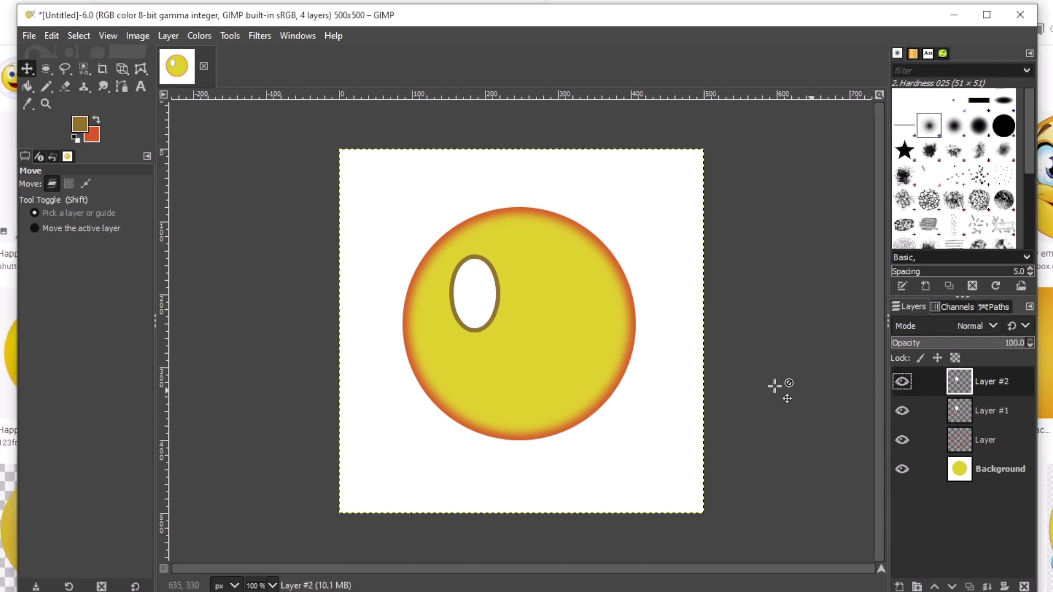
pyautogui.moveTo(487, 312); pyautogui.dragTo(574, 312)
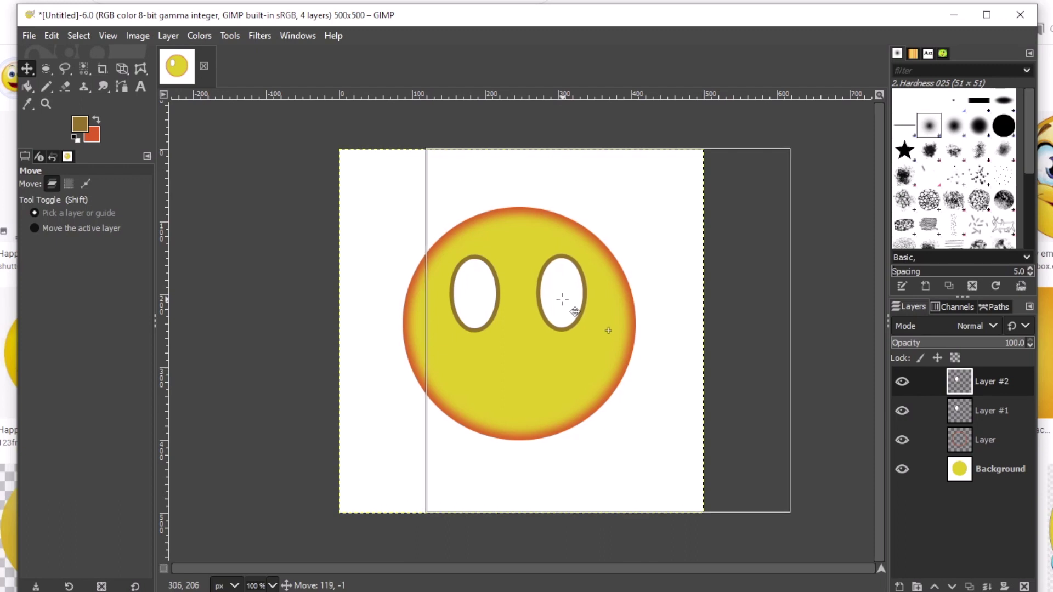
pyautogui.moveTo(574, 312); pyautogui.dragTo(574, 312)
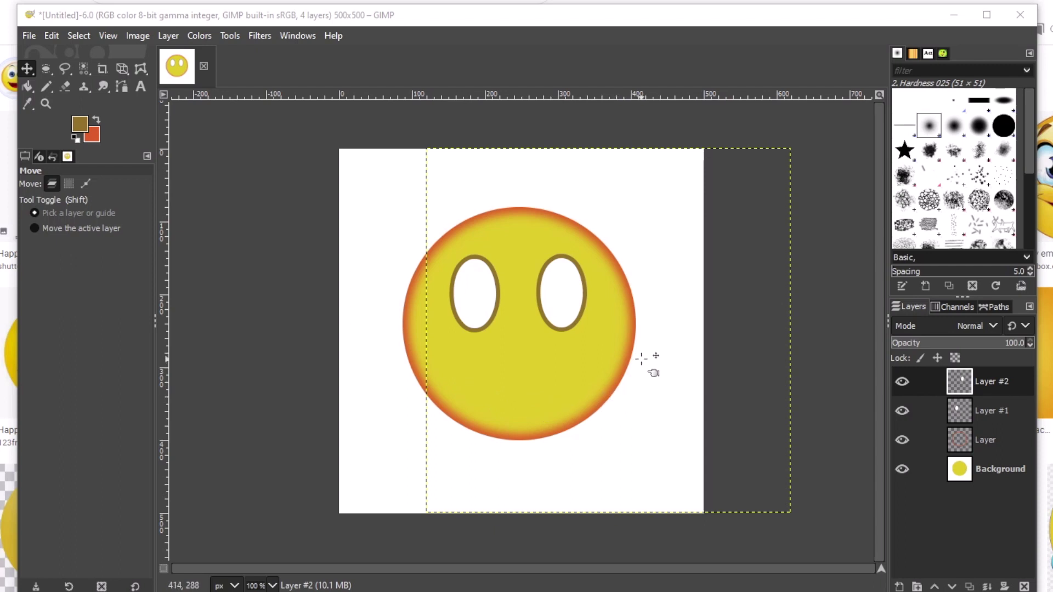
# - Add a 500 × 500 px transparent layer above the two eye layers
pyautogui.rightClick(979, 384)
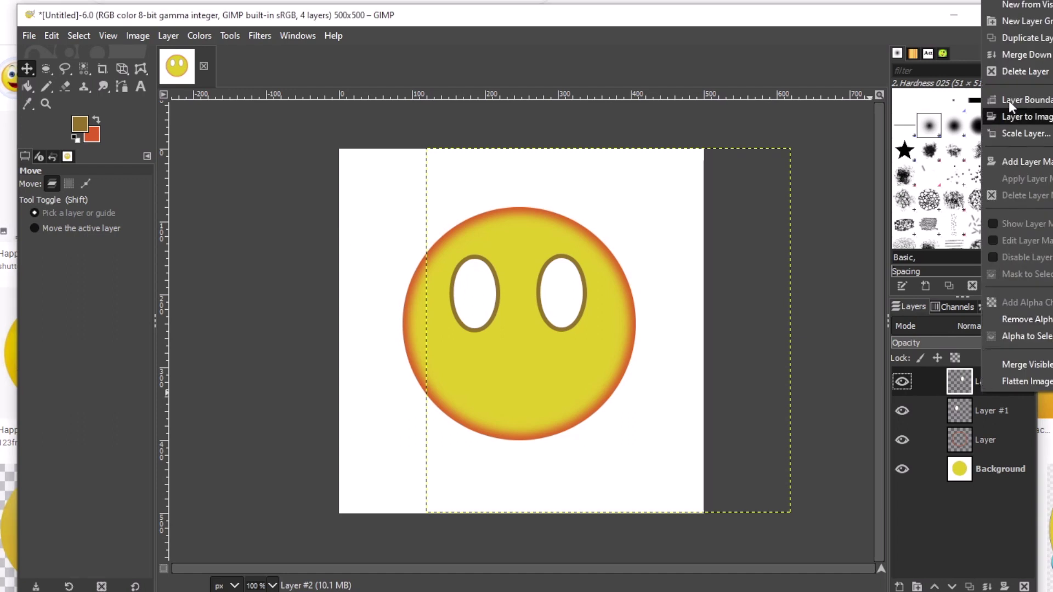
pyautogui.click(1024, 1)
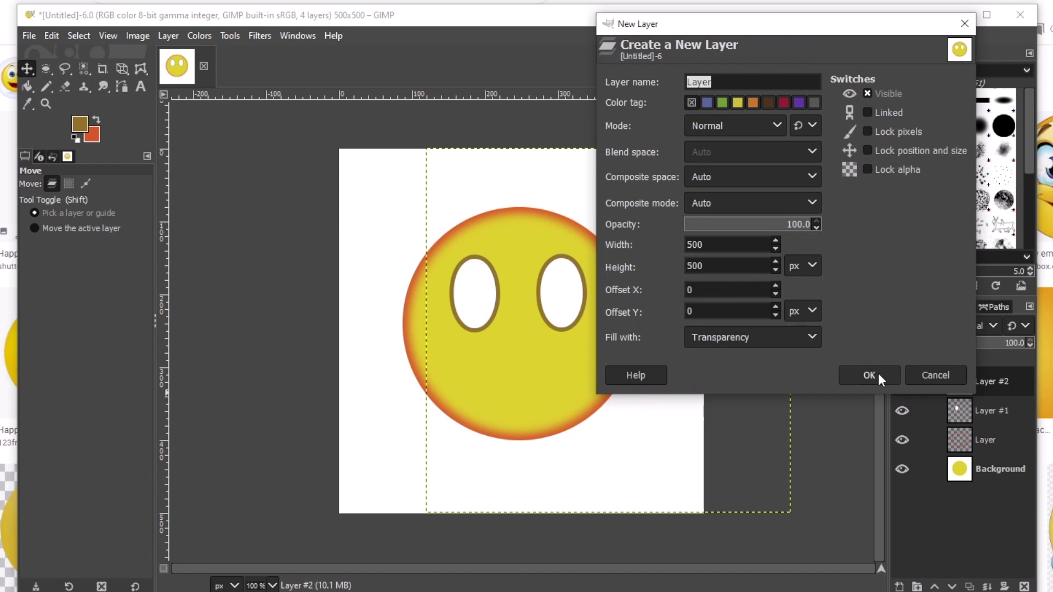
pyautogui.click(870, 375)
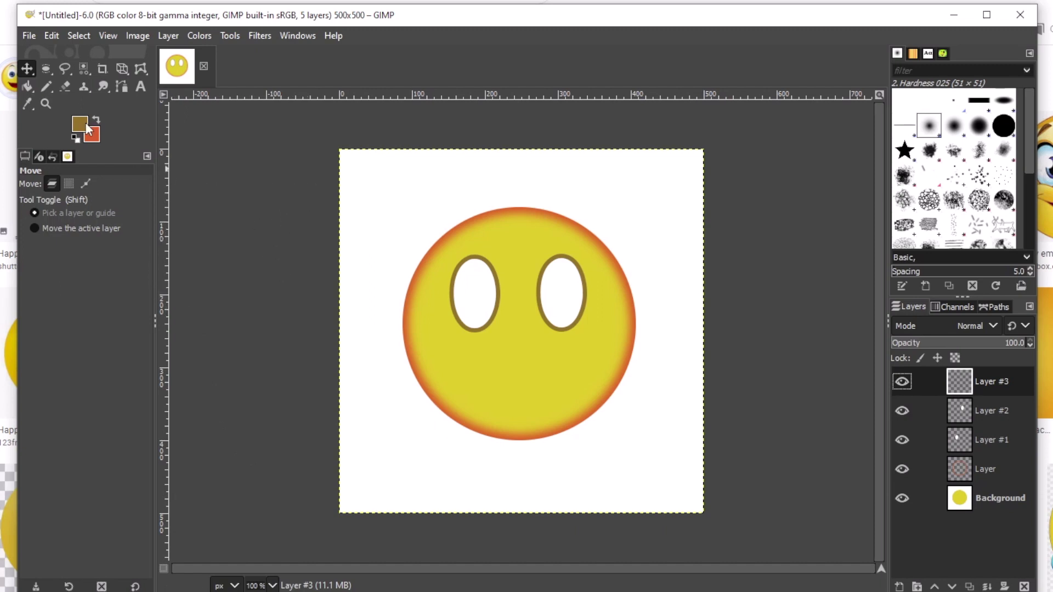
# - Make an elliptical selection of about 154 × 73 px below the eyes for the mouth
pyautogui.click(46, 69)
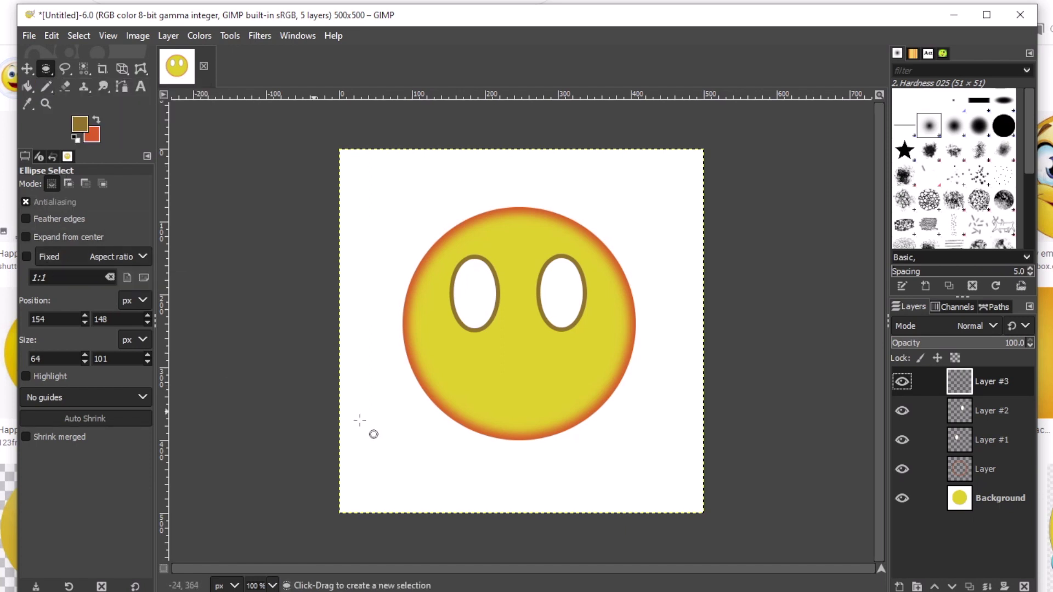
pyautogui.moveTo(470, 385); pyautogui.dragTo(571, 414)
pyautogui.moveTo(523, 390); pyautogui.dragTo(518, 362)
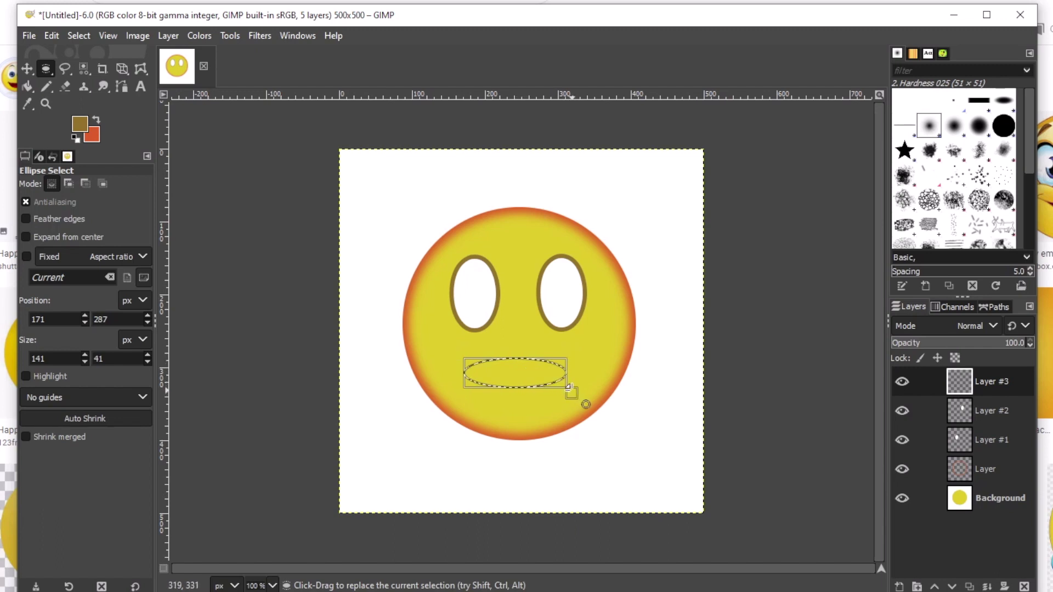
pyautogui.moveTo(571, 394); pyautogui.dragTo(580, 417)
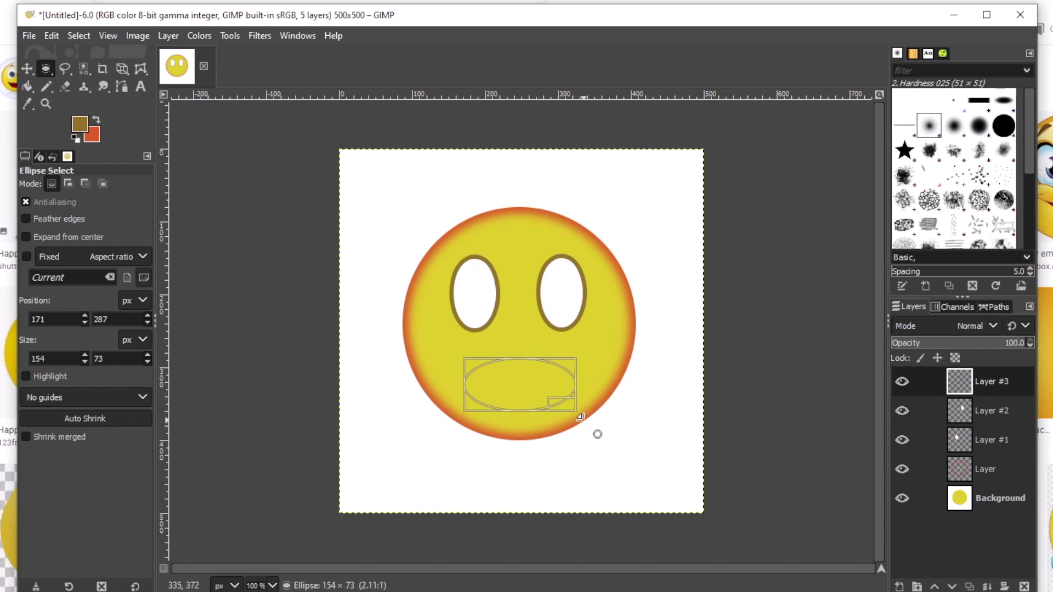
pyautogui.moveTo(579, 417); pyautogui.dragTo(579, 417)
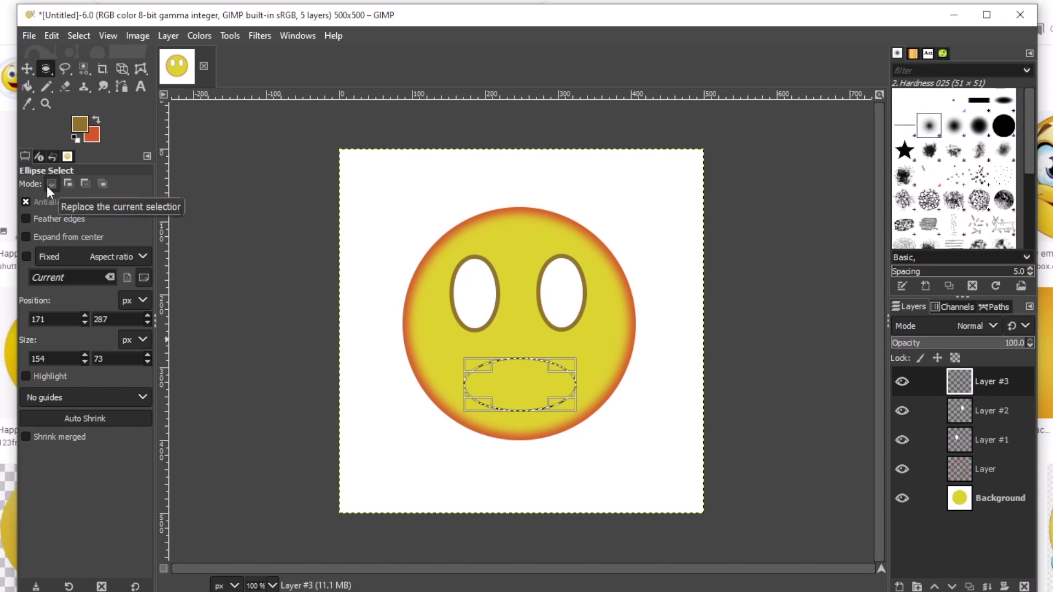
# - Subtract an ellipse of about 169 × 55 px from the upper part of the mouth selection, shaping it into a smile
pyautogui.click(85, 184)
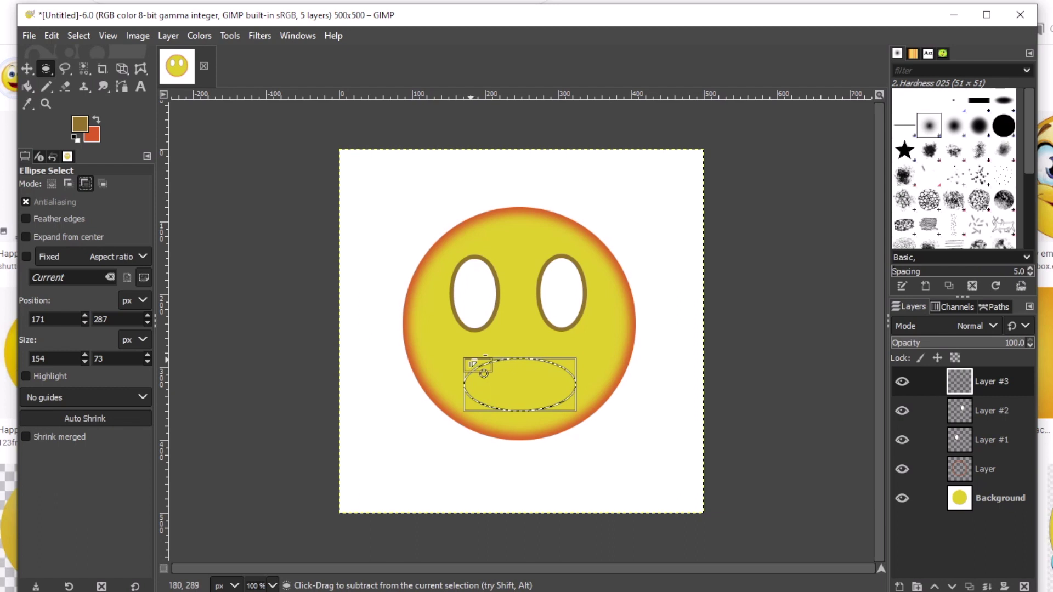
pyautogui.moveTo(467, 348); pyautogui.dragTo(580, 386)
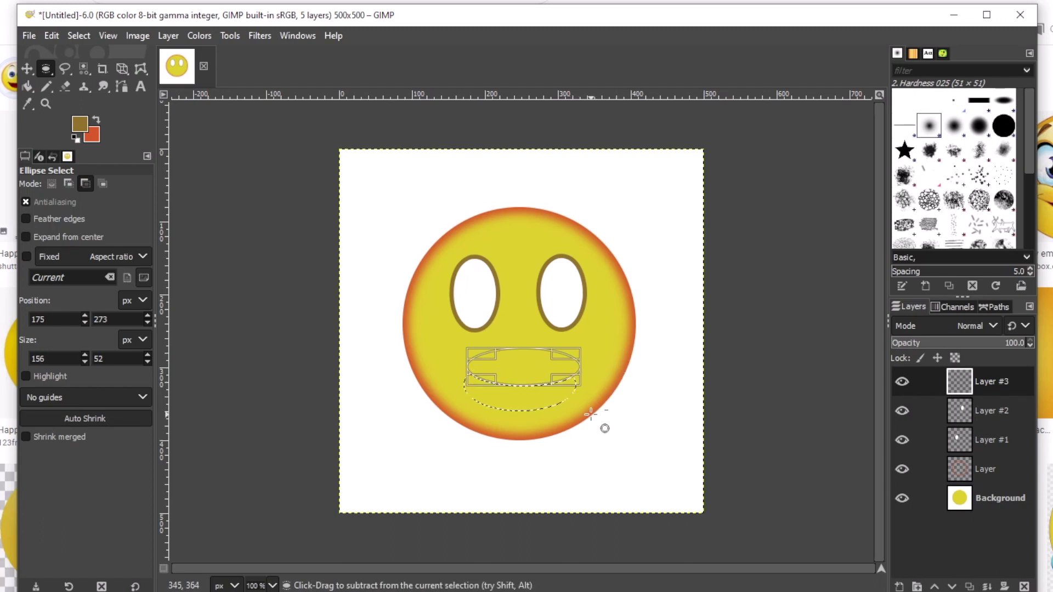
pyautogui.moveTo(480, 389); pyautogui.dragTo(470, 390)
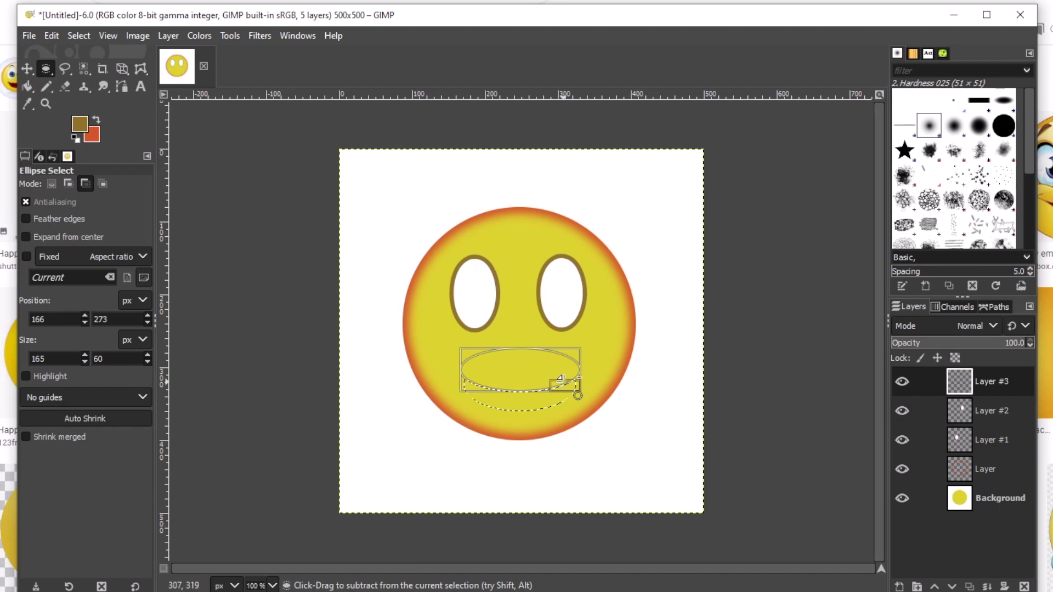
pyautogui.moveTo(577, 390); pyautogui.dragTo(576, 386)
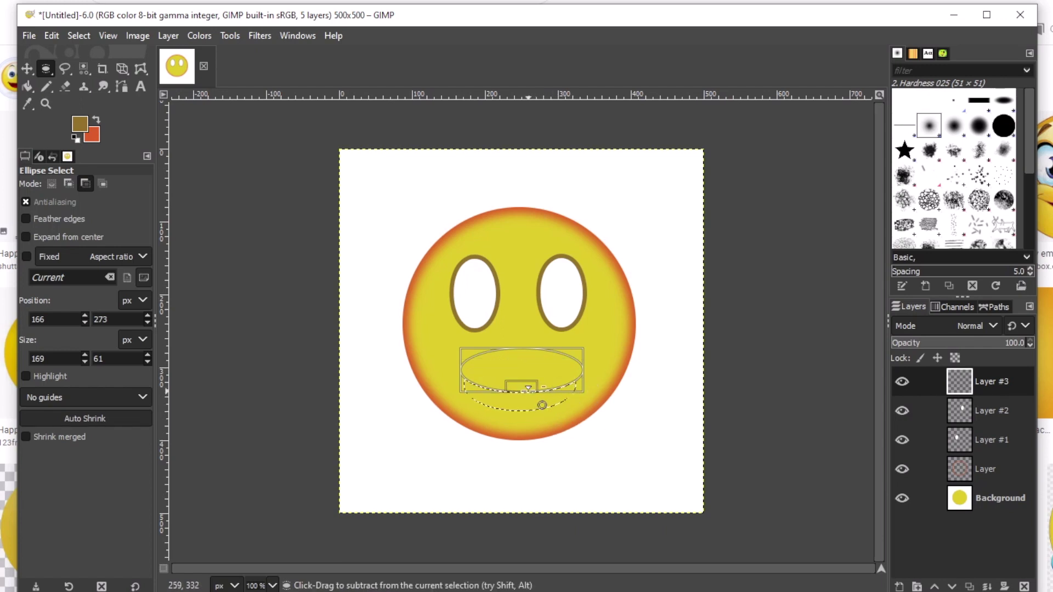
pyautogui.moveTo(542, 405); pyautogui.dragTo(542, 403)
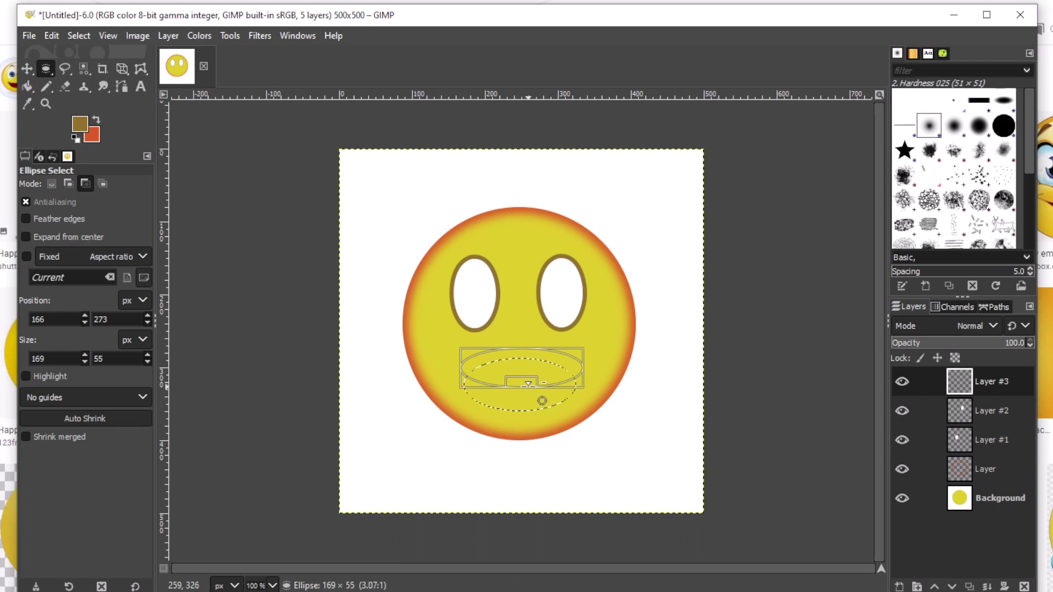
pyautogui.moveTo(528, 386); pyautogui.dragTo(528, 386)
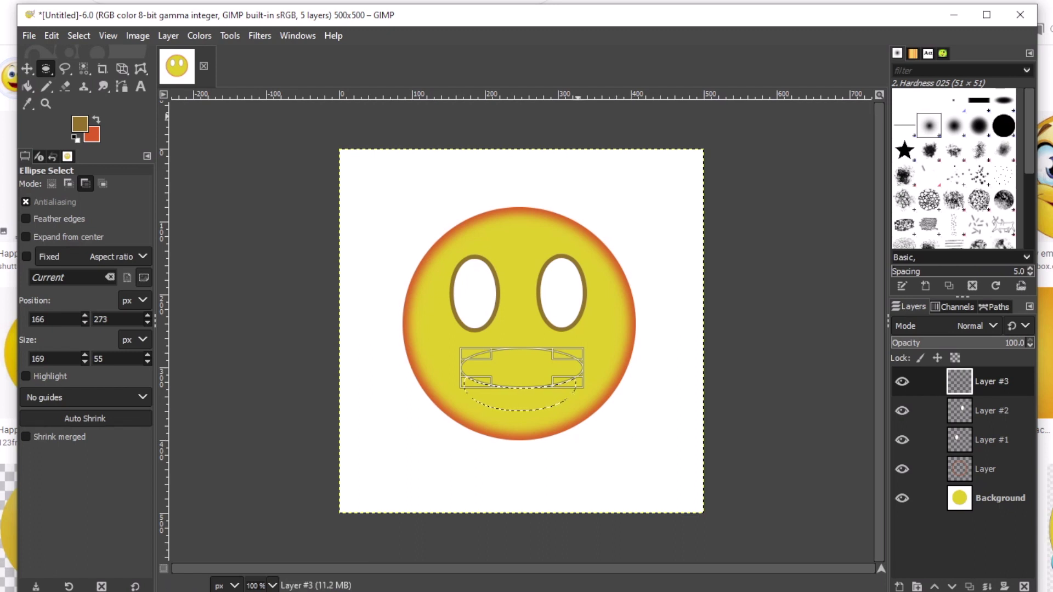
pyautogui.press('m')
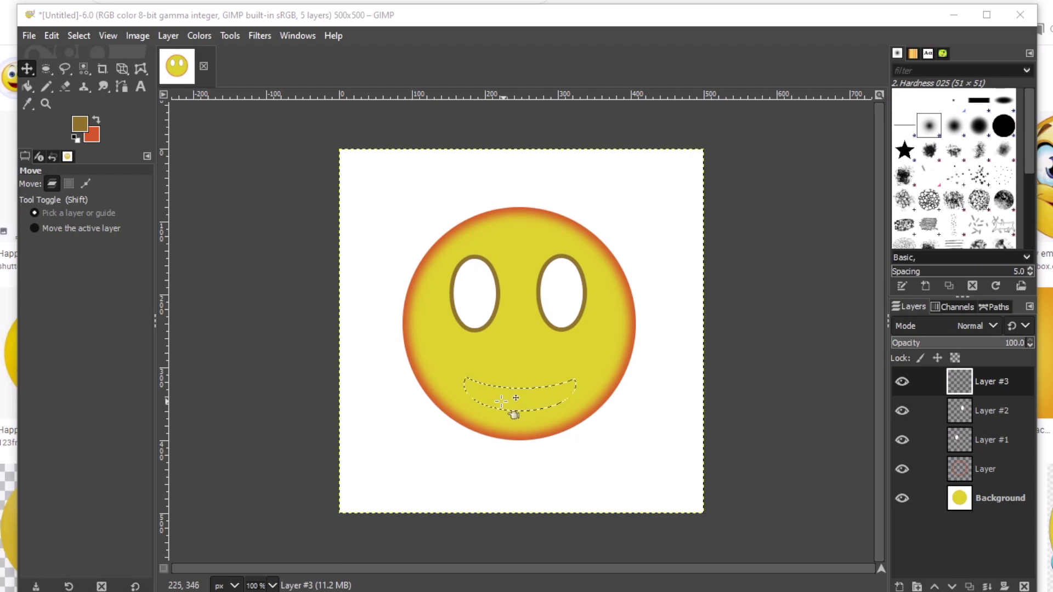
pyautogui.click(79, 125)
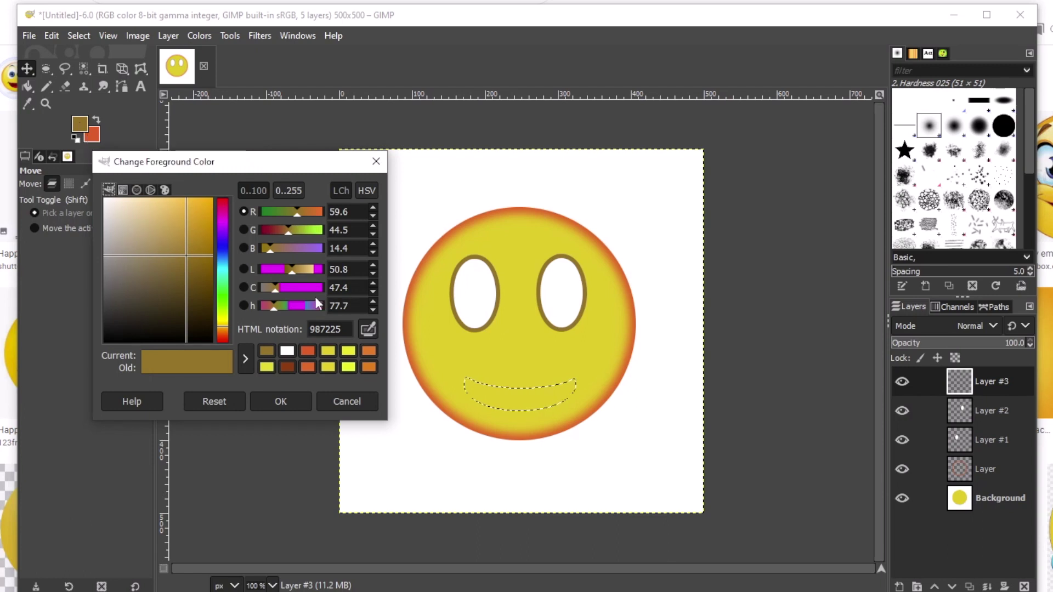
pyautogui.click(286, 352)
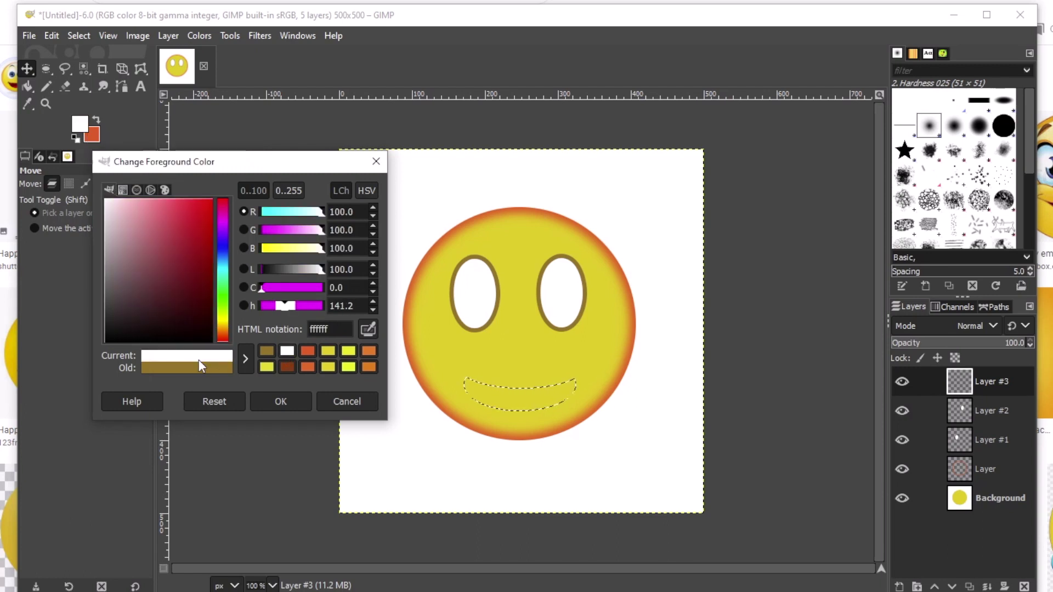
pyautogui.moveTo(113, 245); pyautogui.dragTo(106, 198)
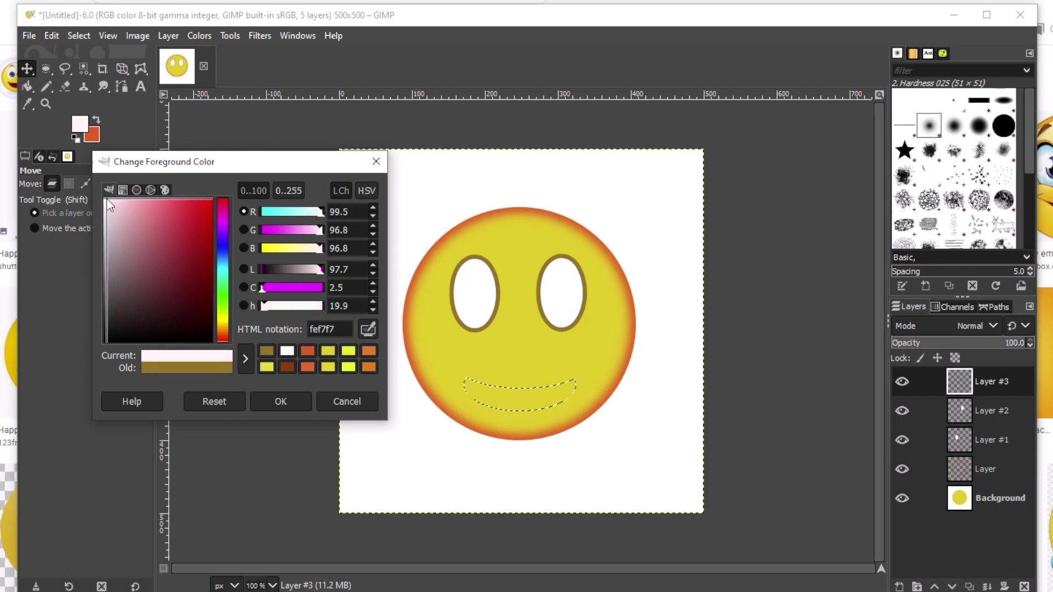
pyautogui.click(307, 305)
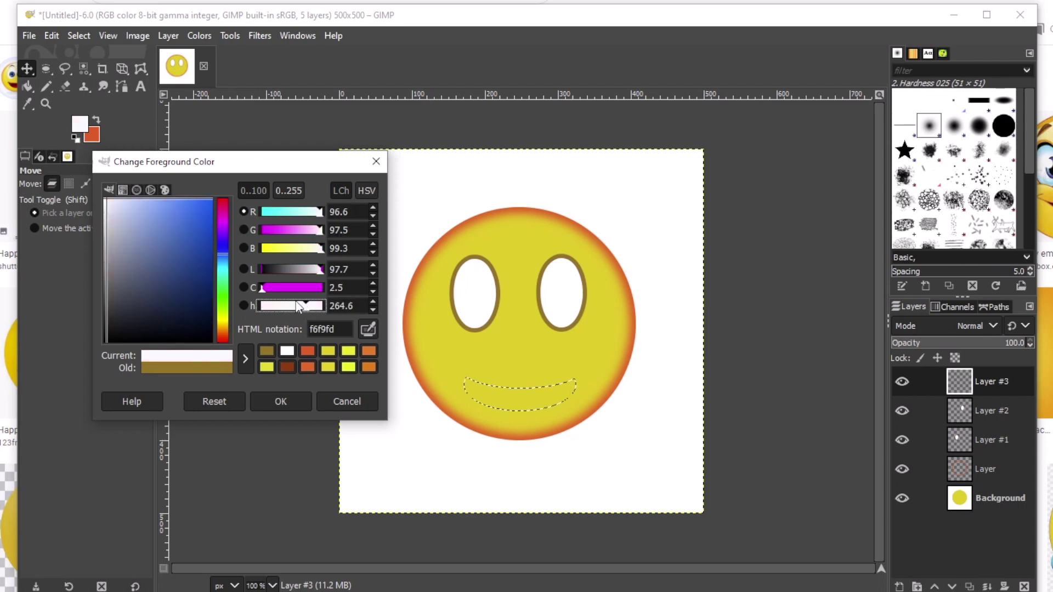
pyautogui.click(376, 161)
# - Set the foreground colour to white and the background to black, and bucket-fill the smile selection with white
pyautogui.click(76, 138)
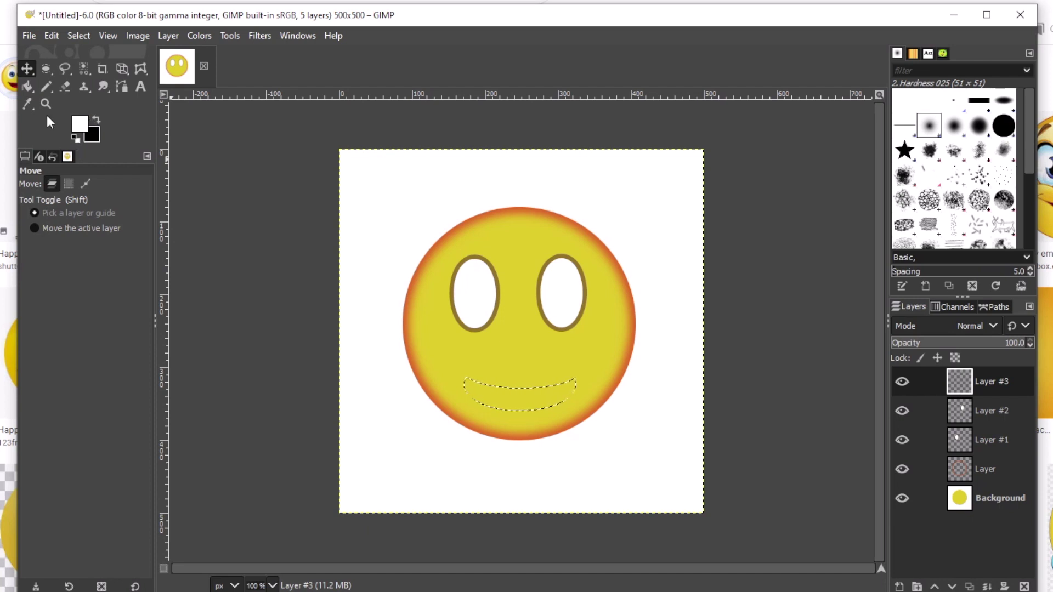
pyautogui.rightClick(22, 87)
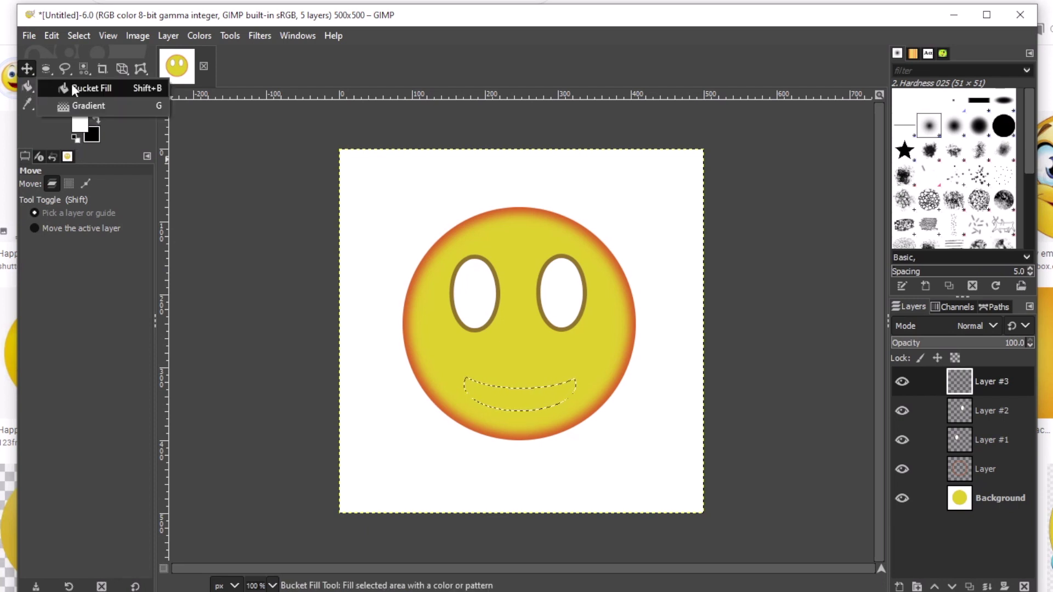
pyautogui.click(511, 393)
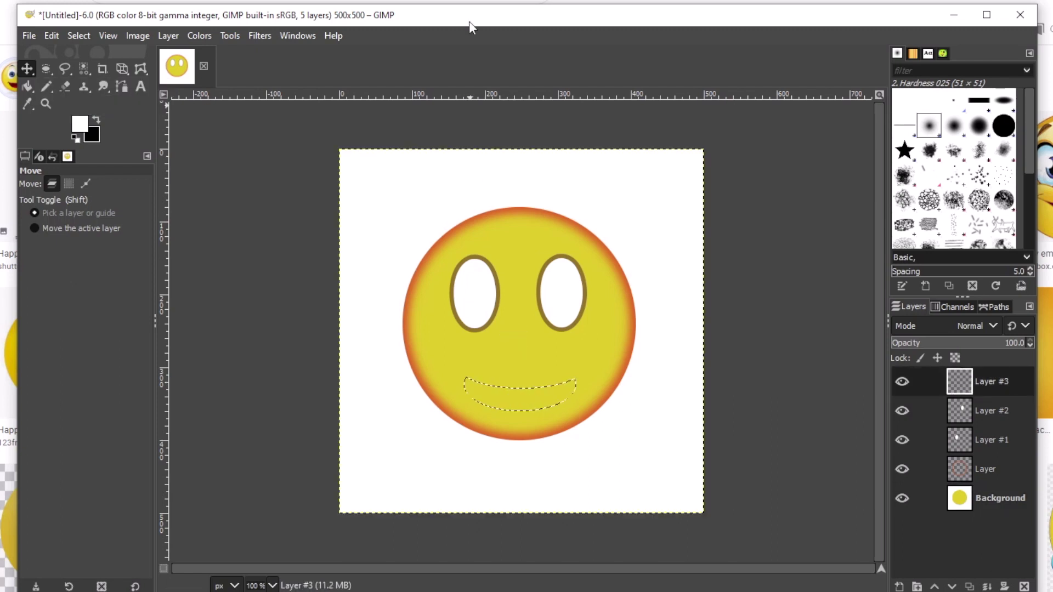
pyautogui.hotkey('shift', 'b')
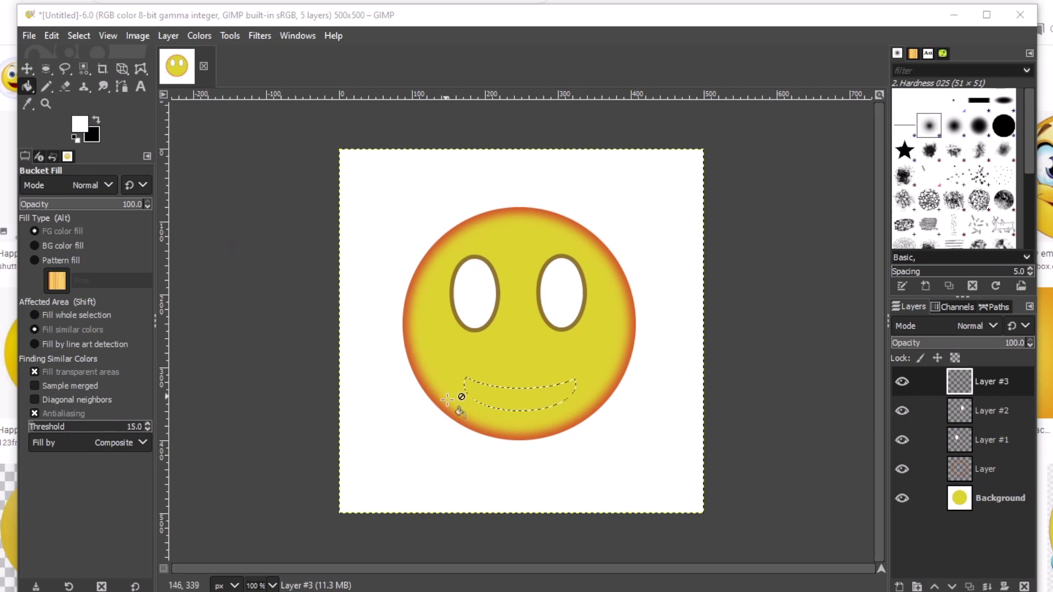
pyautogui.click(501, 389)
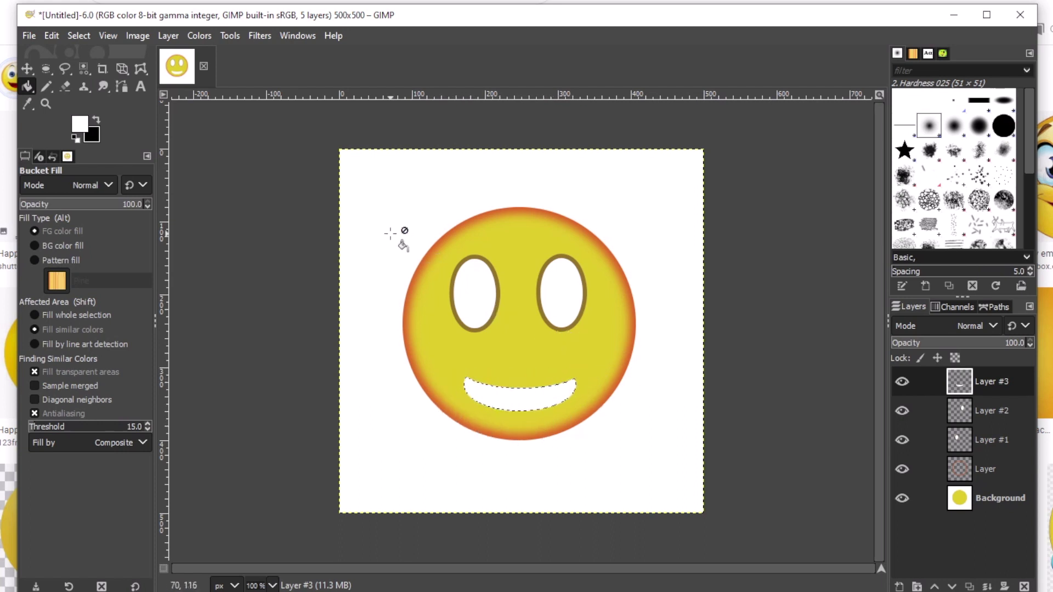
# - Convert the smile selection to a path and clear the selection
pyautogui.press('e')
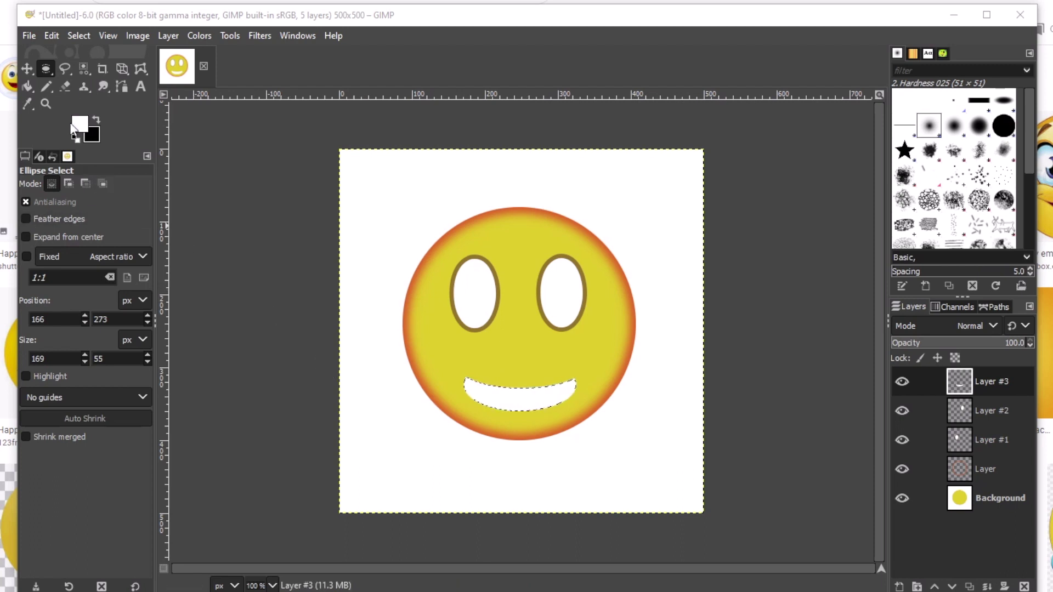
pyautogui.click(82, 35)
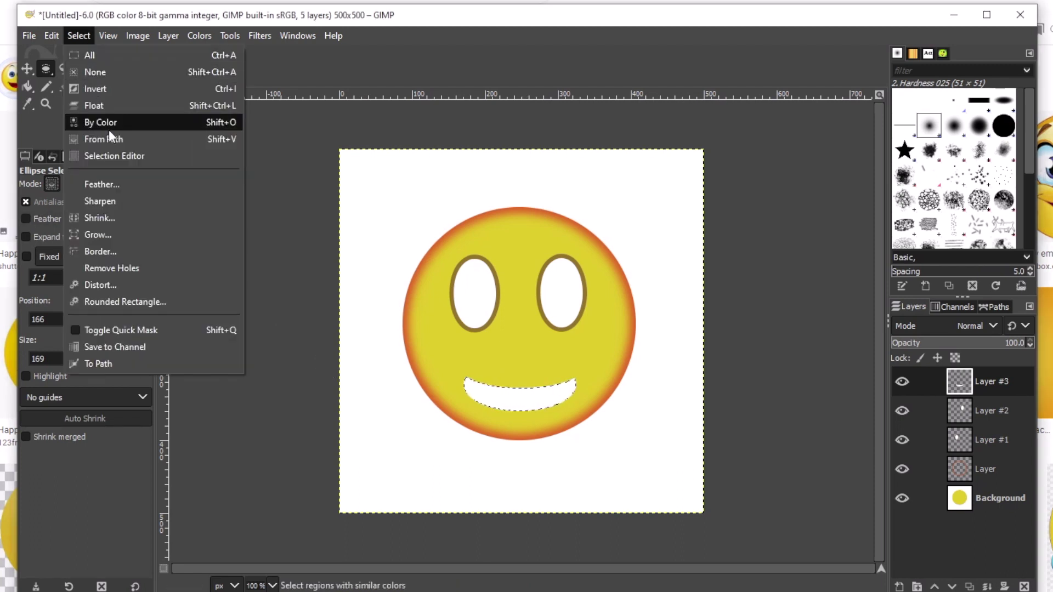
pyautogui.click(129, 360)
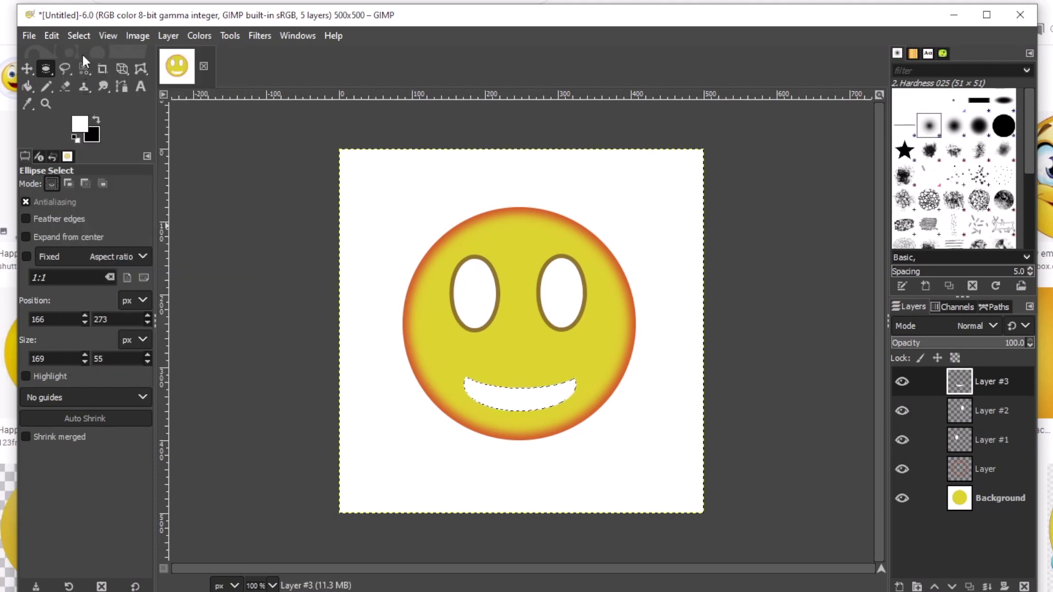
pyautogui.click(73, 35)
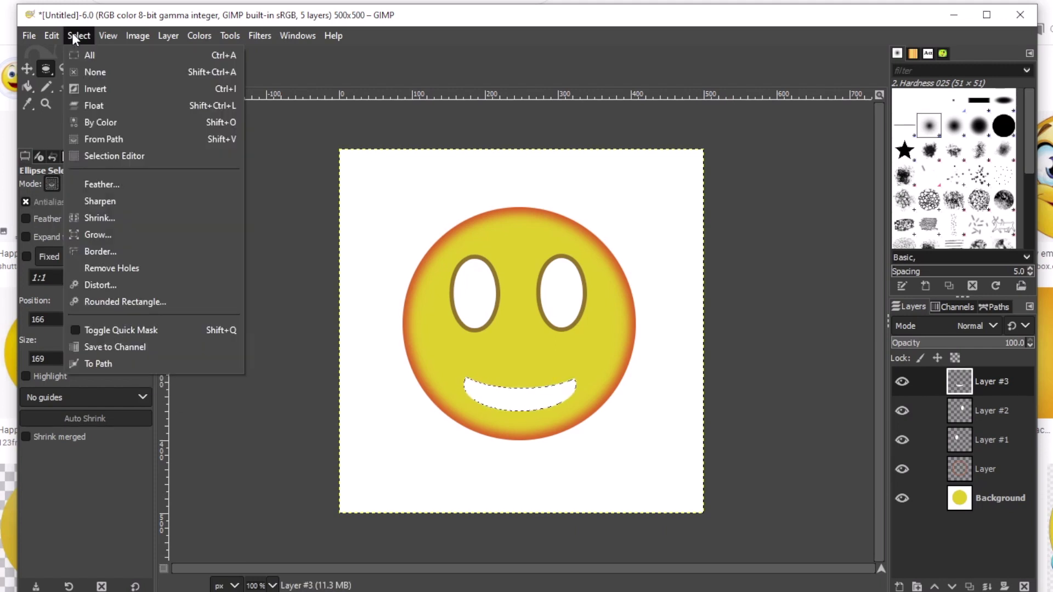
pyautogui.click(80, 71)
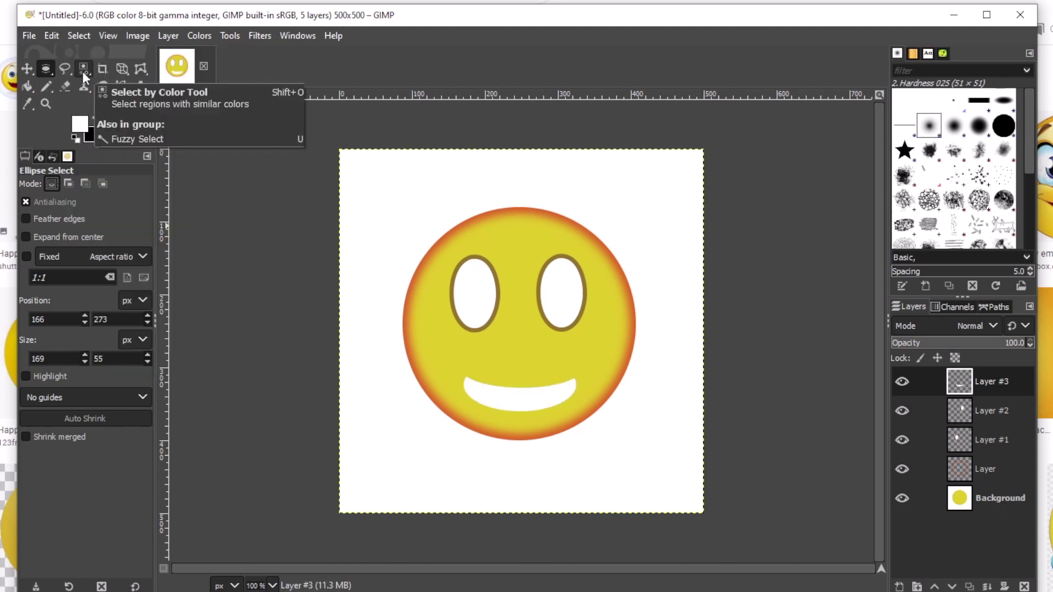
# - Set the foreground colour to salmon f5905e and stroke the smile's path with a 6 px solid line
pyautogui.click(51, 35)
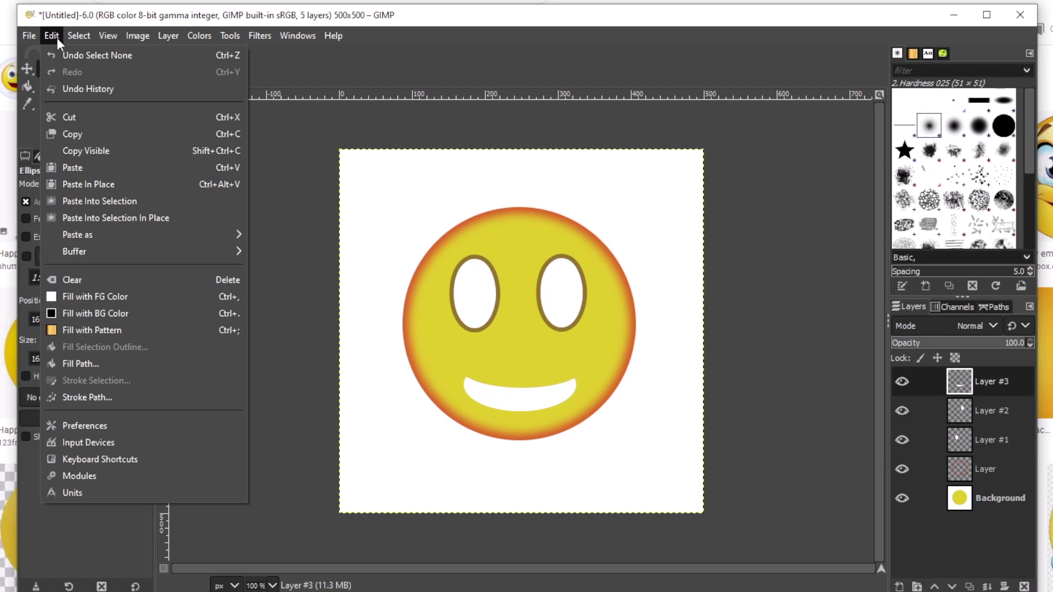
pyautogui.click(114, 393)
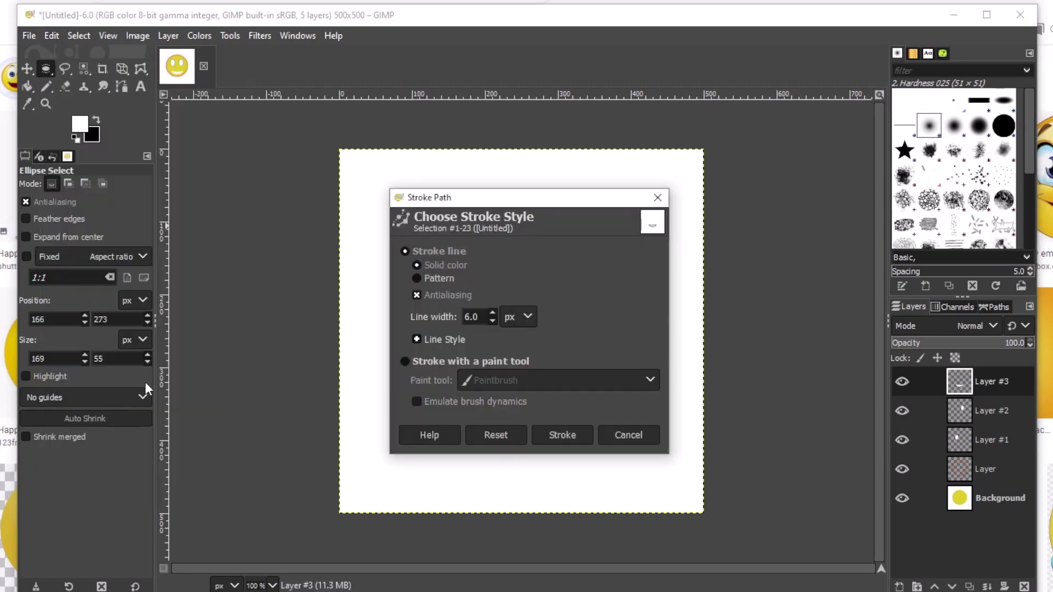
pyautogui.moveTo(493, 197); pyautogui.dragTo(759, 80)
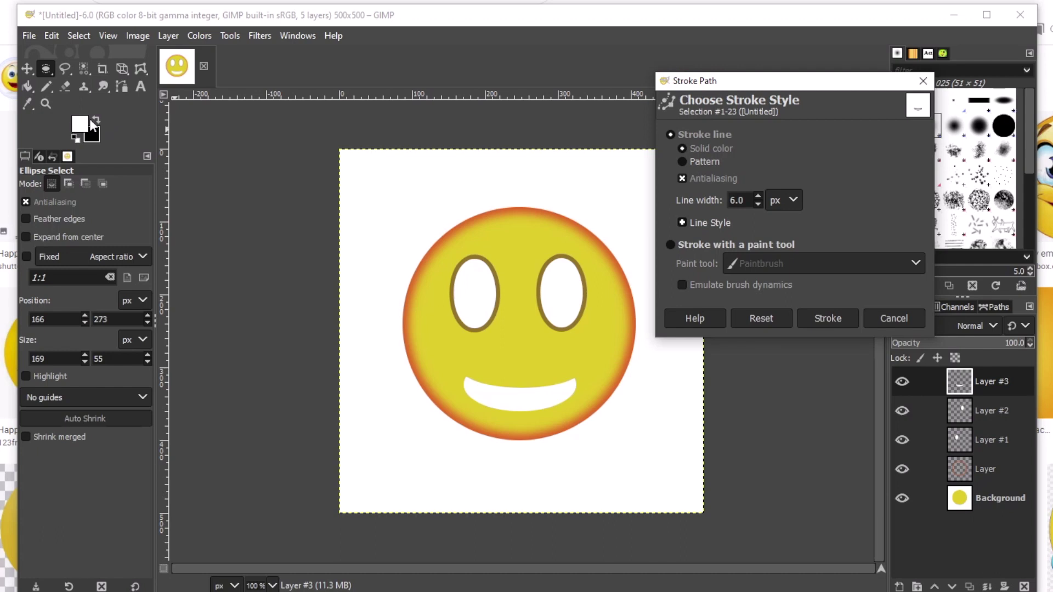
pyautogui.click(80, 130)
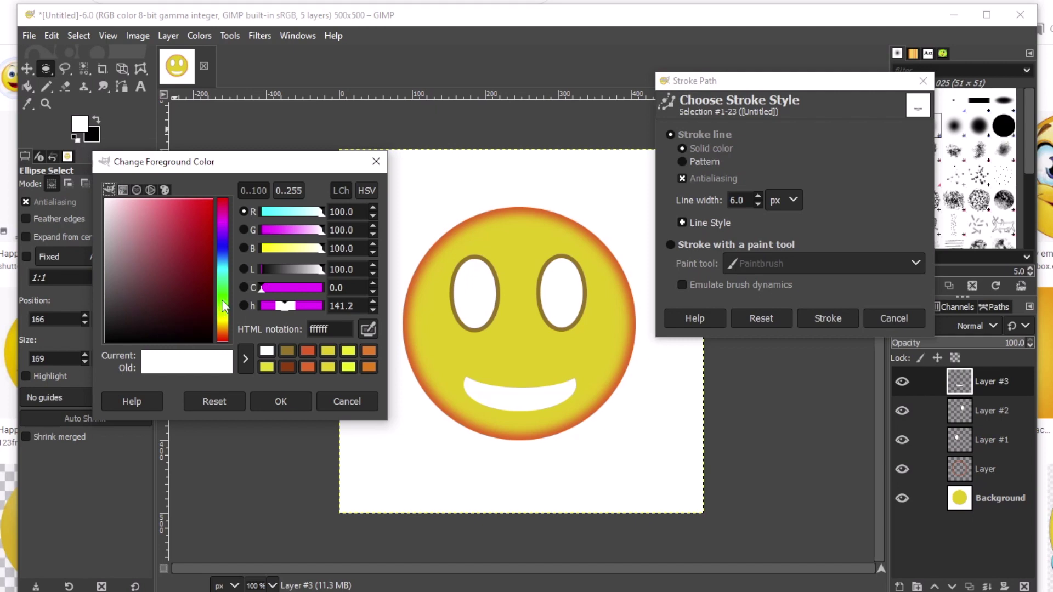
pyautogui.moveTo(225, 324); pyautogui.dragTo(221, 332)
pyautogui.click(184, 223)
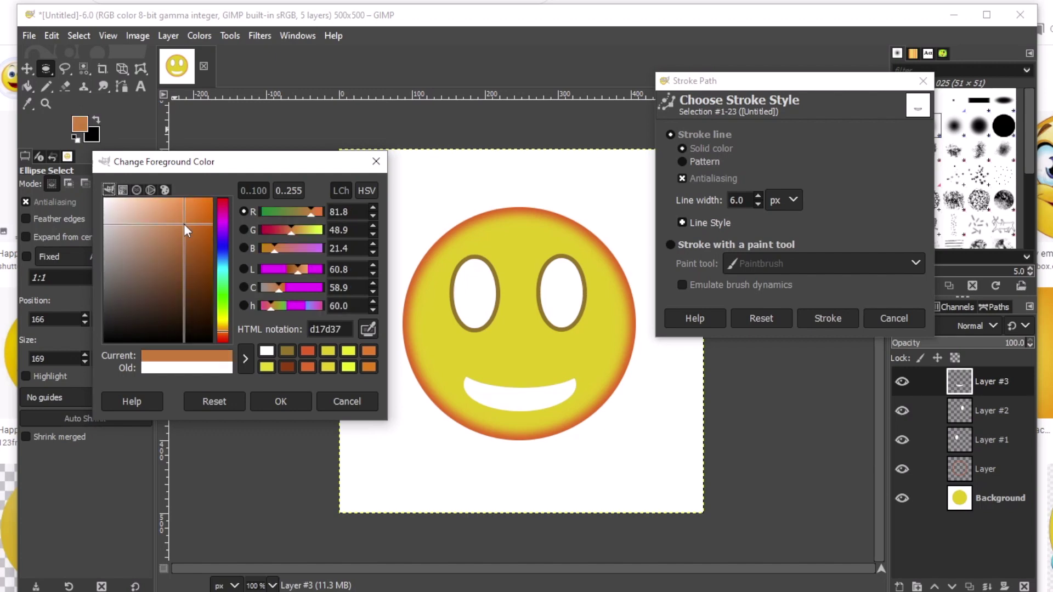
pyautogui.moveTo(183, 224)
pyautogui.mouseDown()
pyautogui.moveTo(192, 236)
pyautogui.moveTo(177, 206)
pyautogui.moveTo(140, 206)
pyautogui.moveTo(138, 242)
pyautogui.moveTo(150, 221)
pyautogui.moveTo(184, 208)
pyautogui.mouseUp()
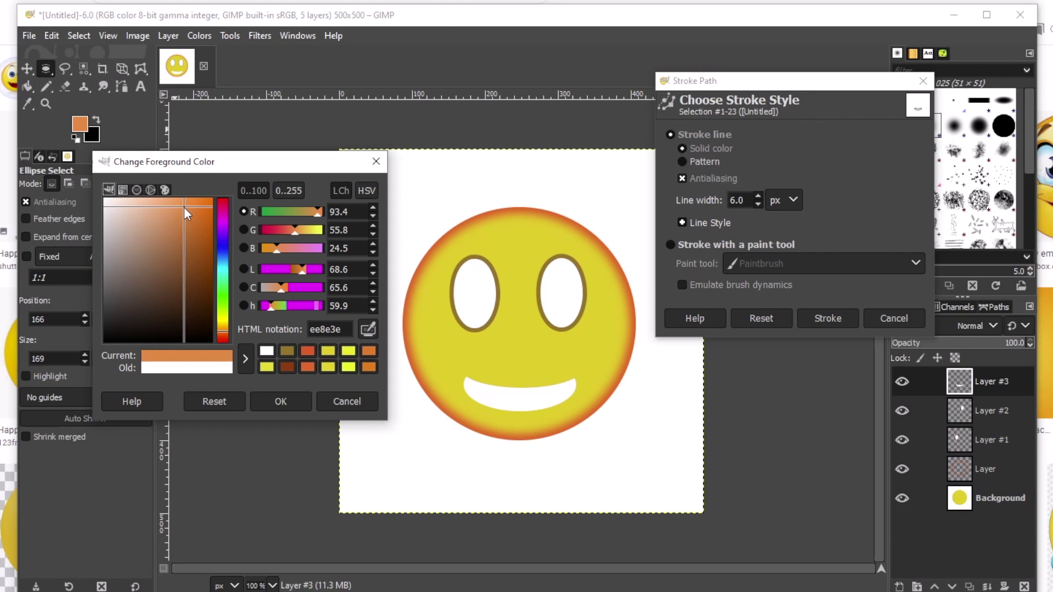
pyautogui.click(226, 331)
pyautogui.click(227, 334)
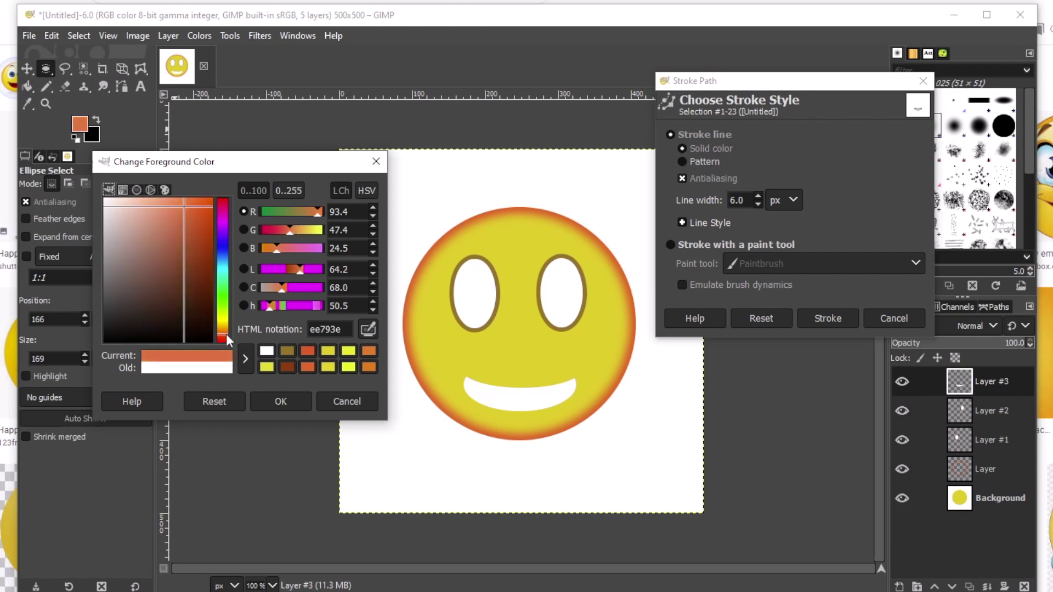
pyautogui.click(182, 209)
pyautogui.moveTo(182, 210)
pyautogui.mouseDown()
pyautogui.moveTo(197, 210)
pyautogui.moveTo(174, 211)
pyautogui.mouseUp()
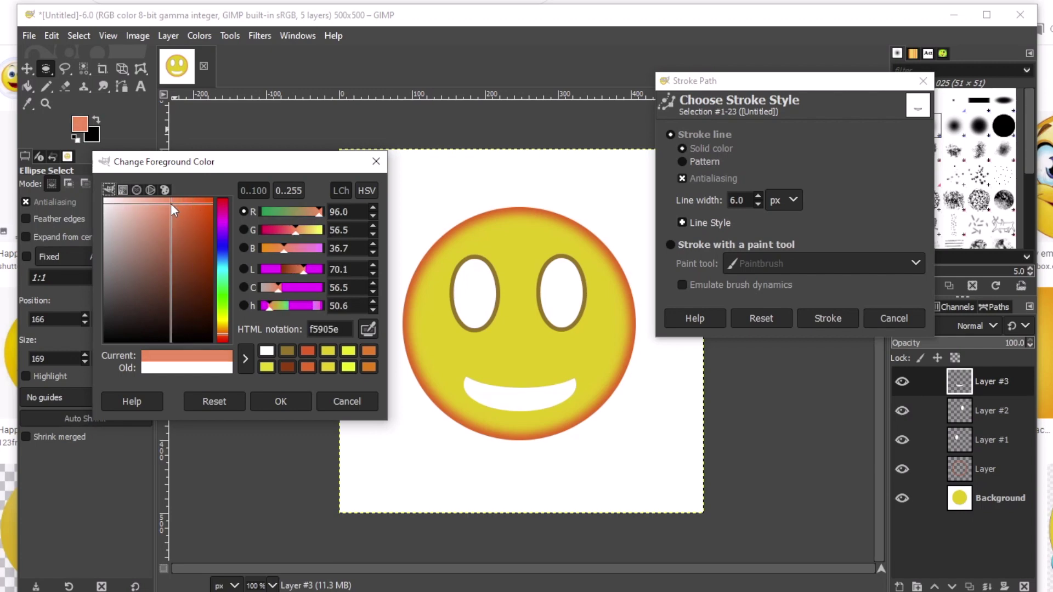
pyautogui.click(280, 401)
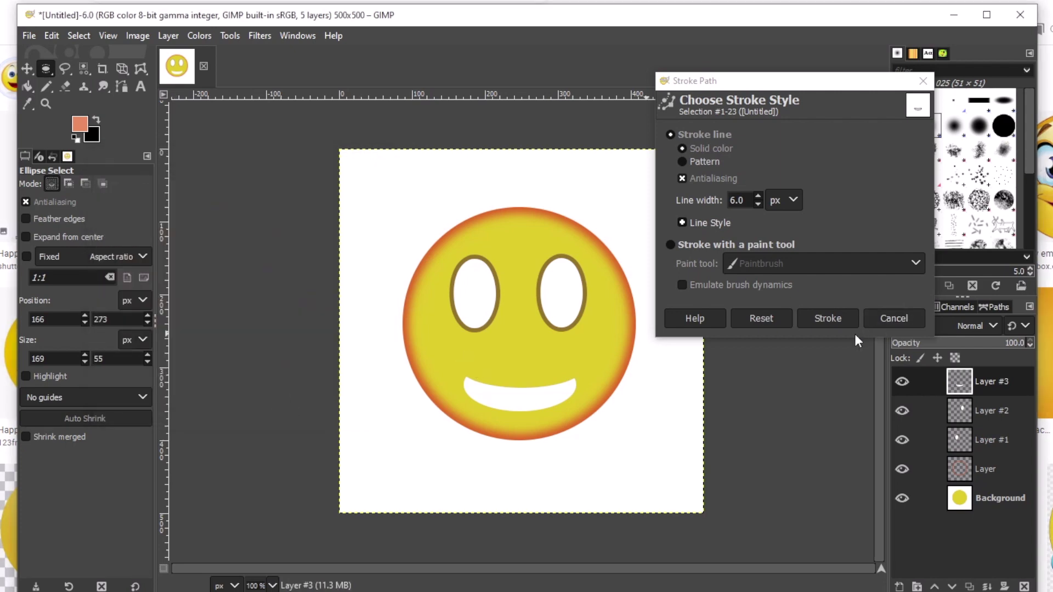
pyautogui.click(837, 319)
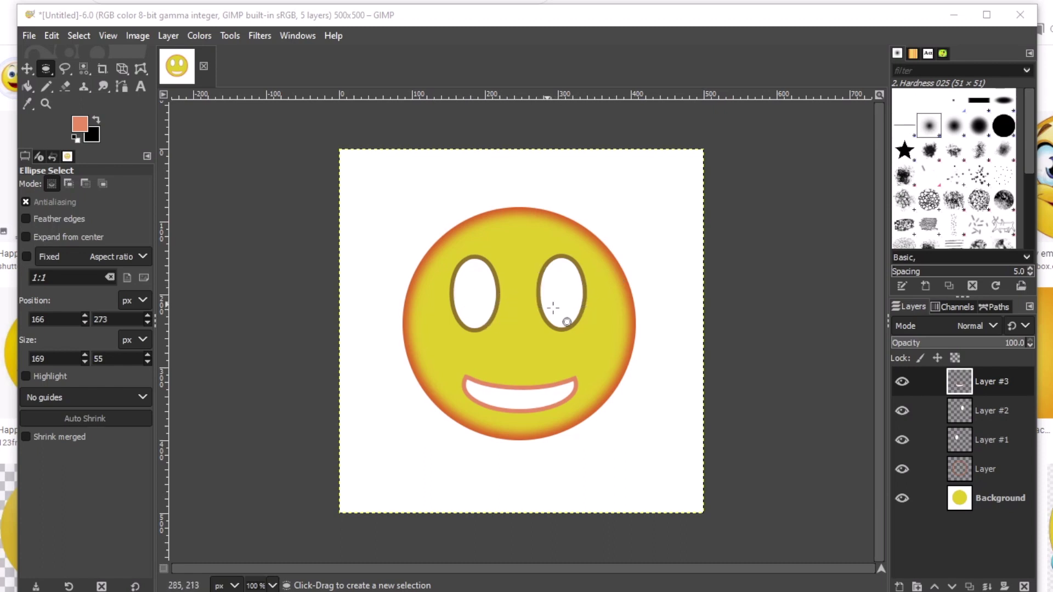
# - Add a 500 × 500 px transparent layer above the mouth layer
pyautogui.rightClick(980, 382)
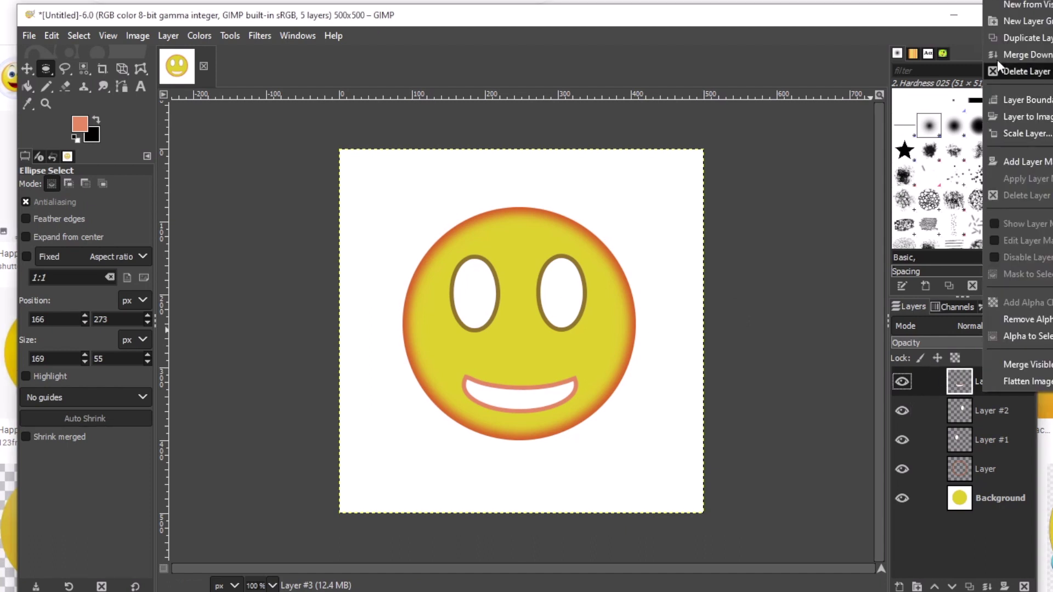
pyautogui.click(1020, 1)
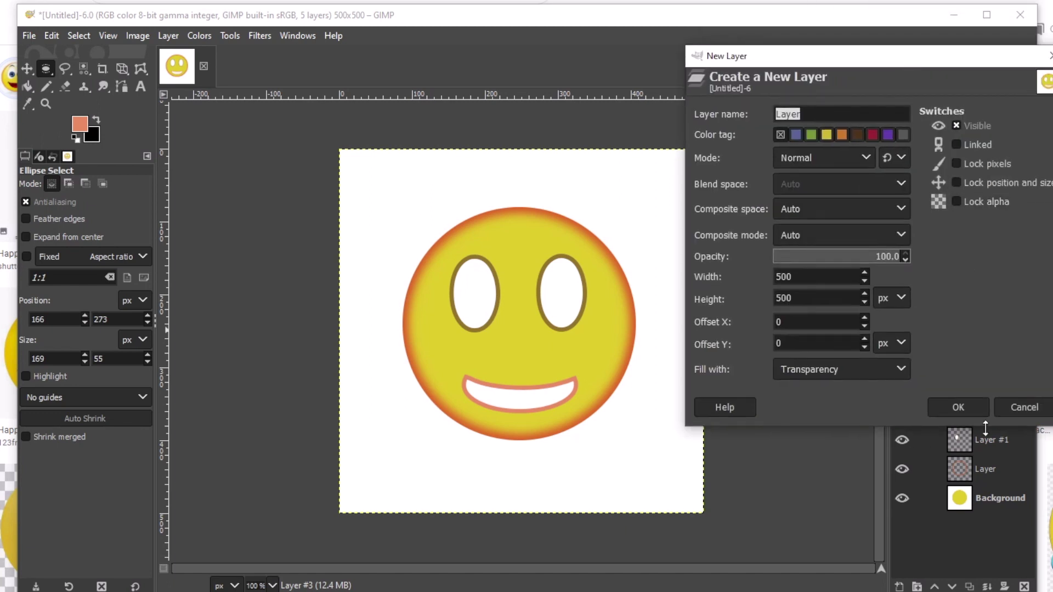
pyautogui.click(958, 407)
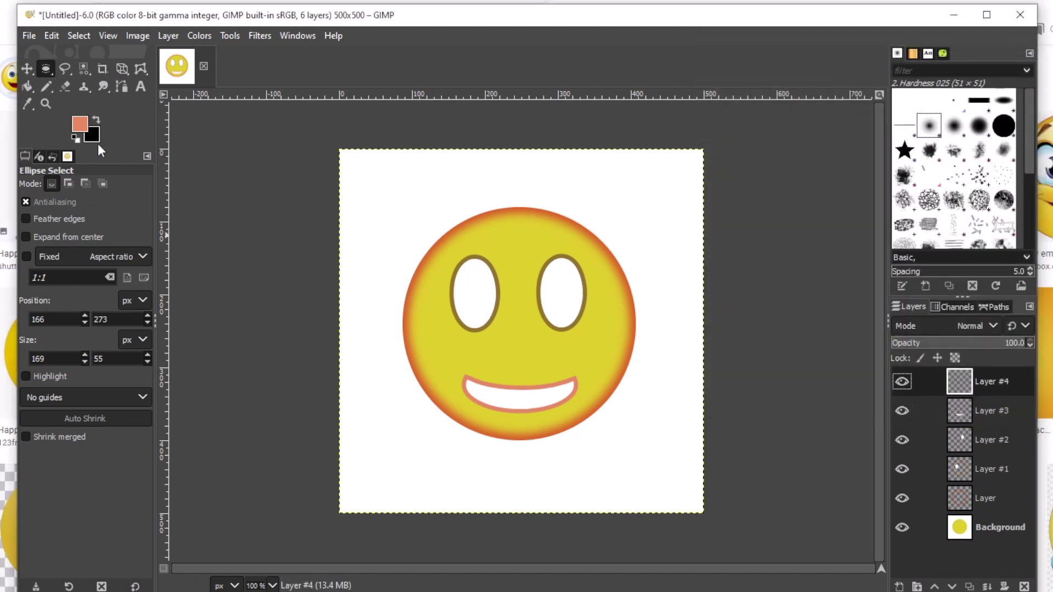
pyautogui.click(465, 284)
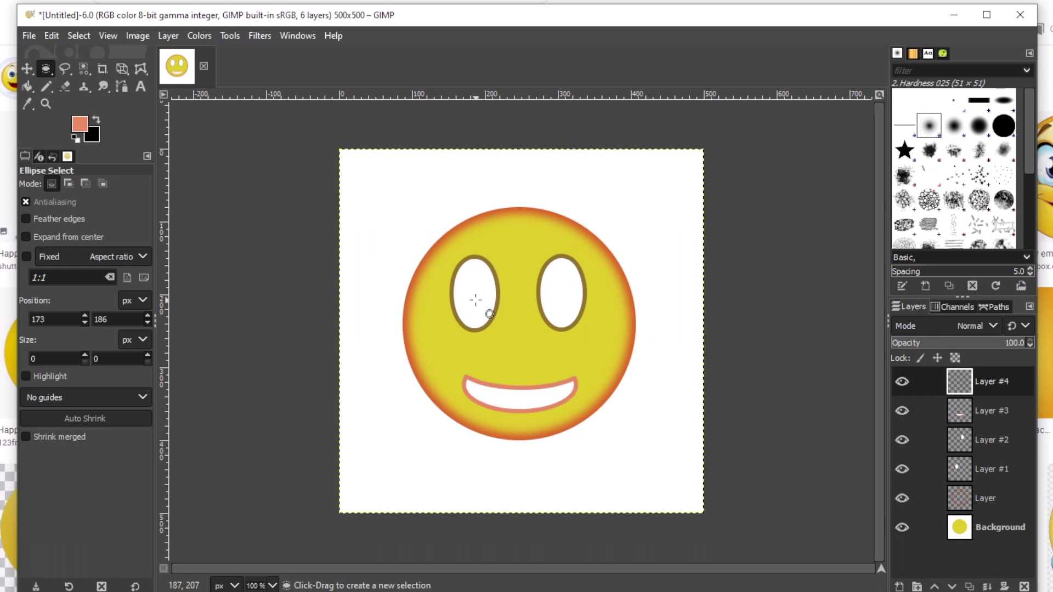
# - Draw an elliptical selection about 33 × 48 px inside the left eye, restore the default black and white colours, and fill it with black
pyautogui.moveTo(468, 280)
pyautogui.mouseDown()
pyautogui.moveTo(492, 309)
pyautogui.moveTo(472, 287)
pyautogui.mouseUp()
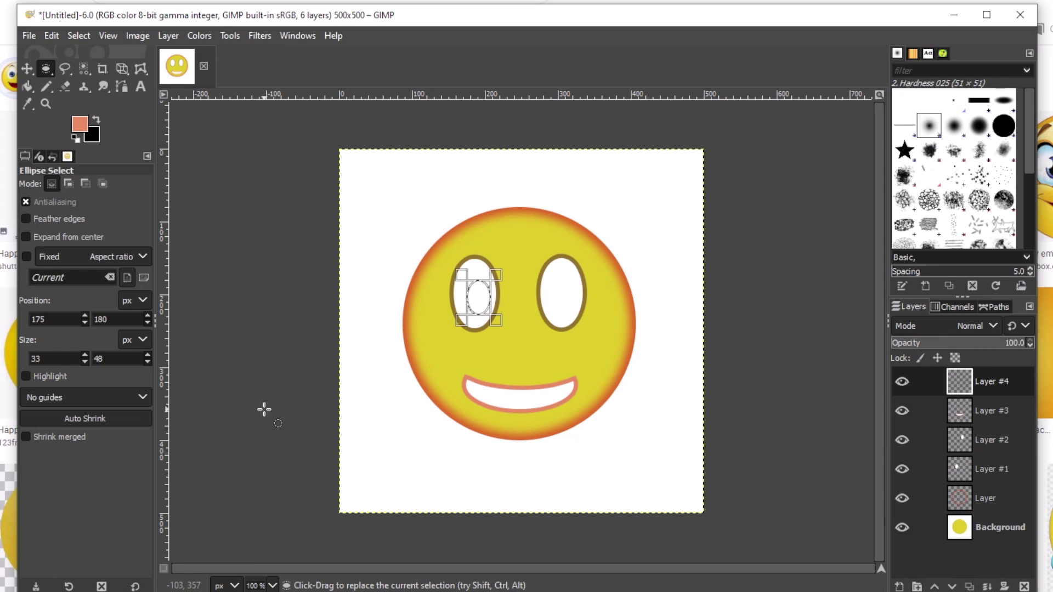
pyautogui.click(94, 118)
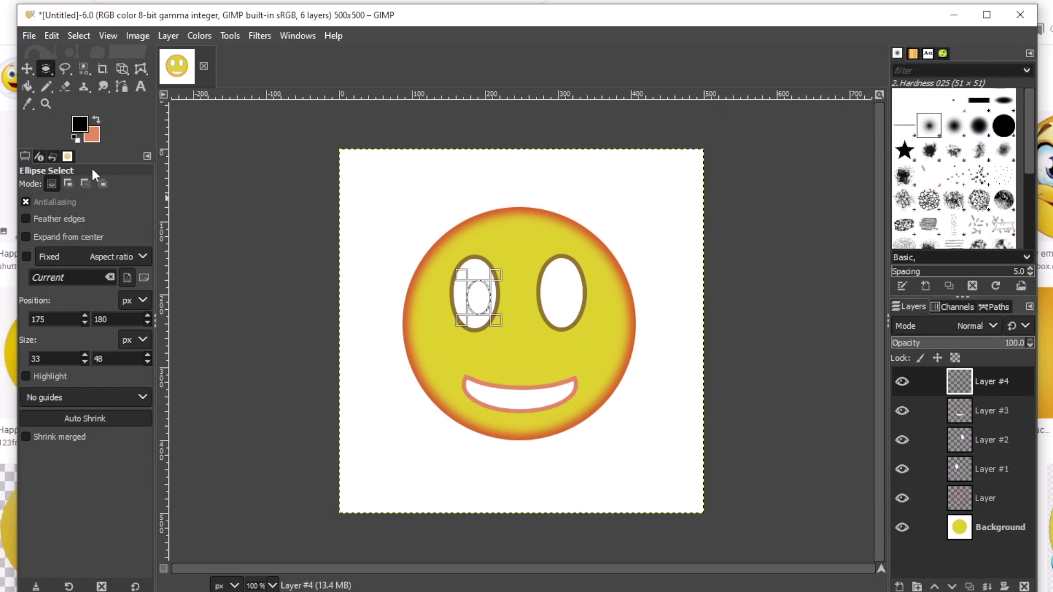
pyautogui.hotkey('shift', 'b')
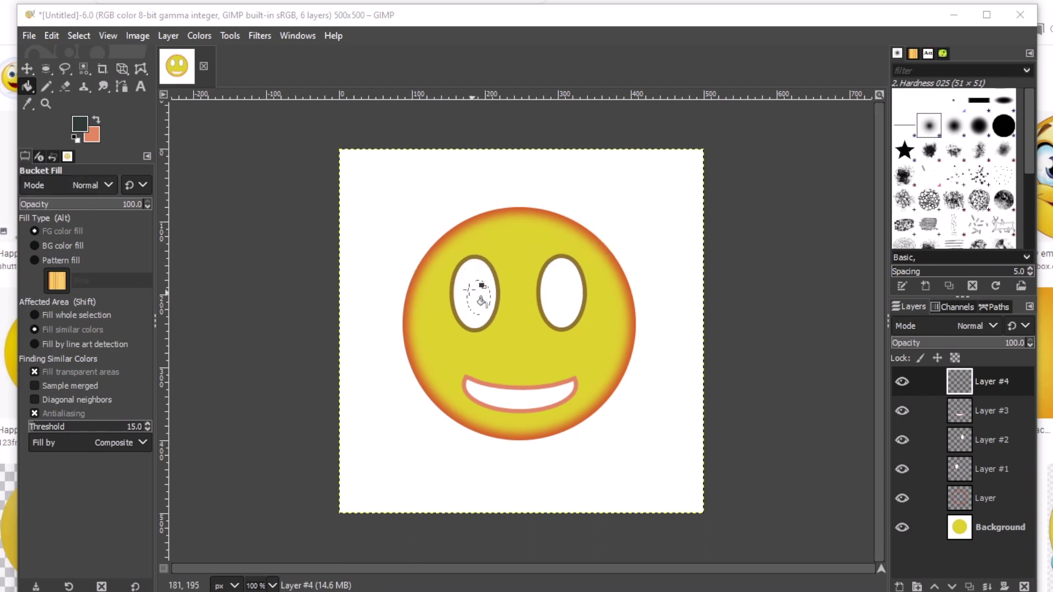
pyautogui.click(73, 136)
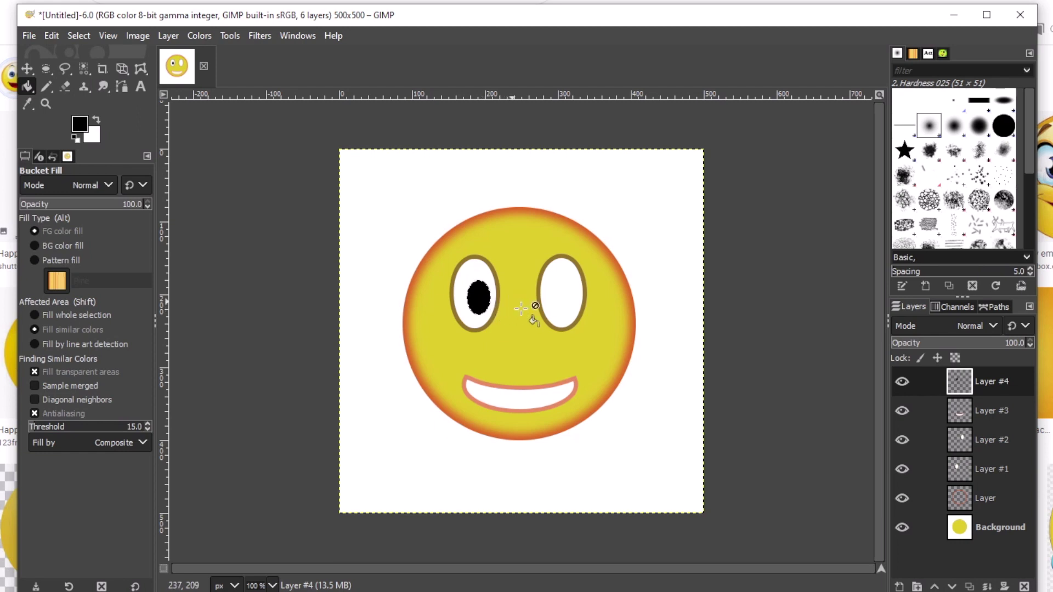
# - Add a 500 × 500 px transparent layer above the black pupil layer
pyautogui.rightClick(985, 386)
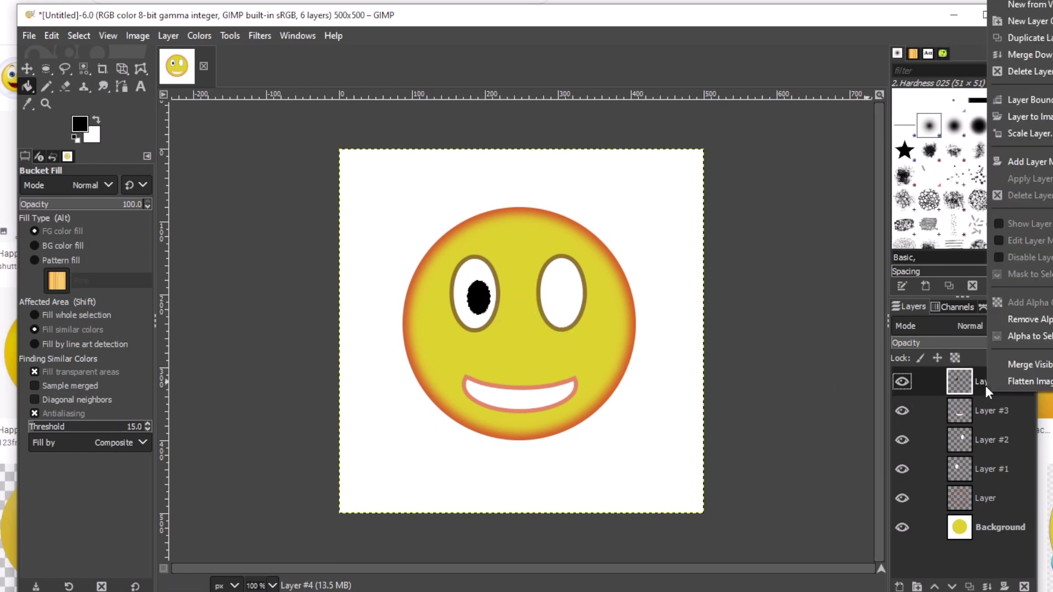
pyautogui.click(1028, 100)
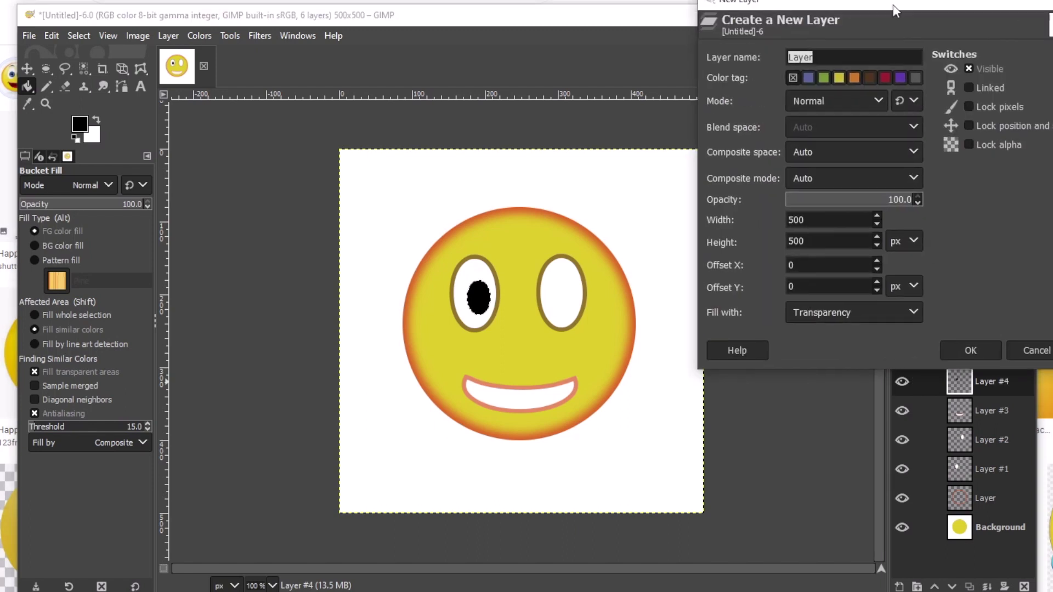
pyautogui.click(970, 350)
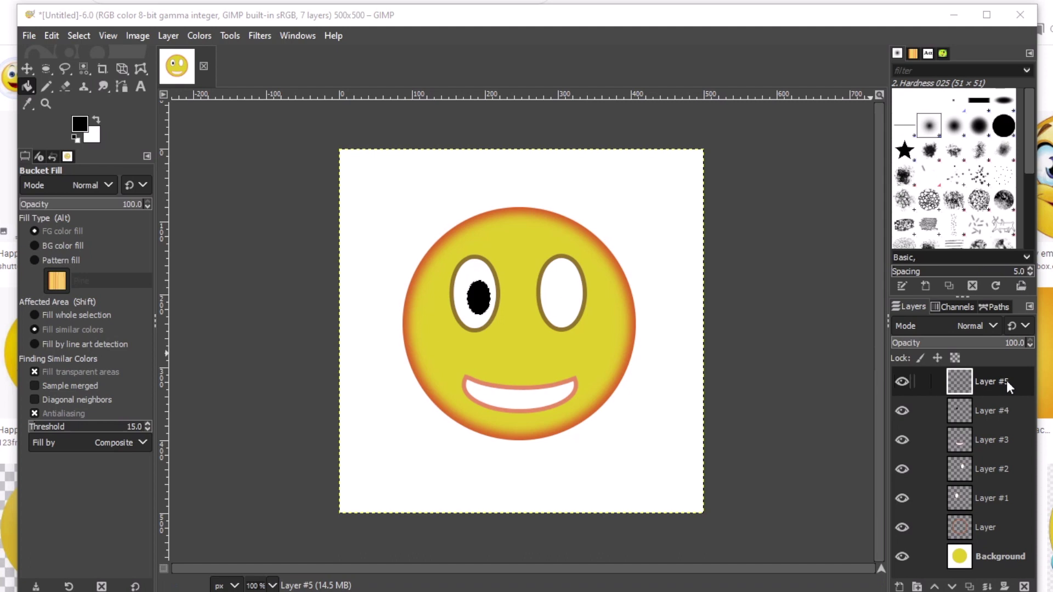
# - Set the foreground colour to light cyan 90dfe4 and bucket-fill the elliptical selection in the left eye
pyautogui.click(84, 126)
pyautogui.click(223, 269)
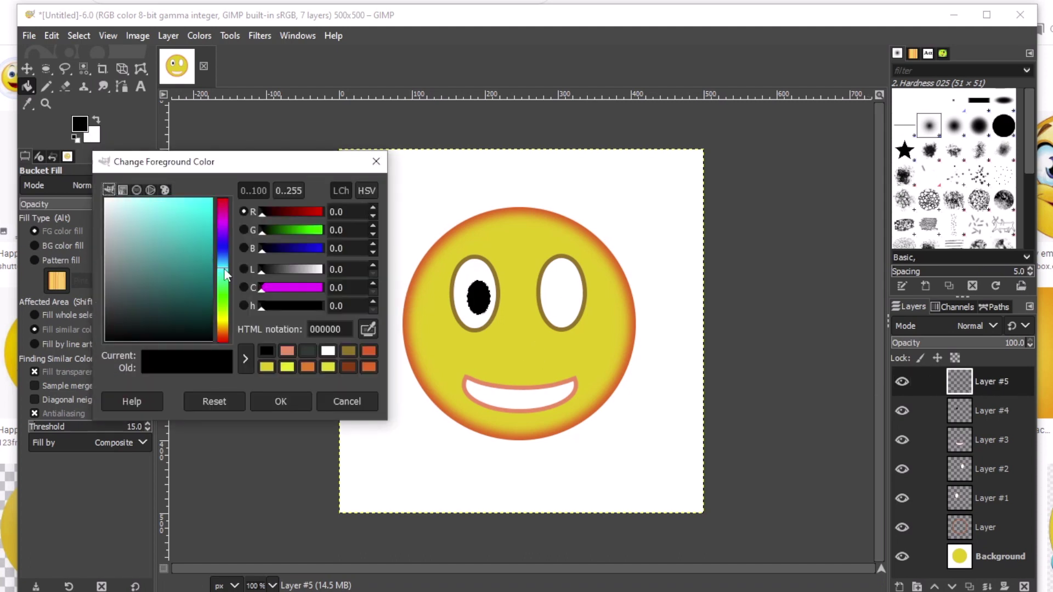
pyautogui.click(165, 261)
pyautogui.moveTo(165, 261); pyautogui.dragTo(147, 218)
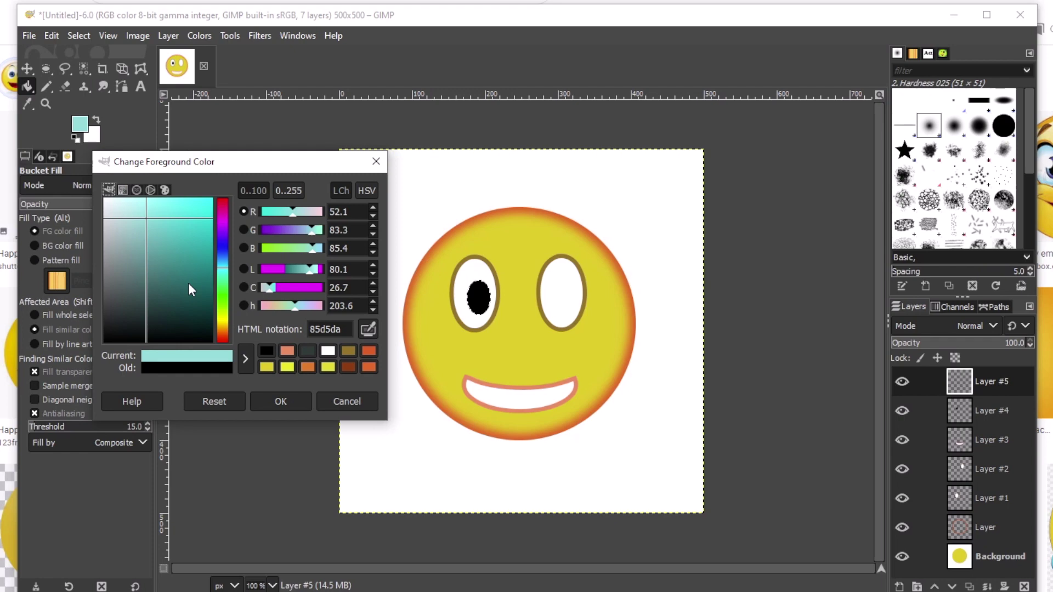
pyautogui.click(144, 213)
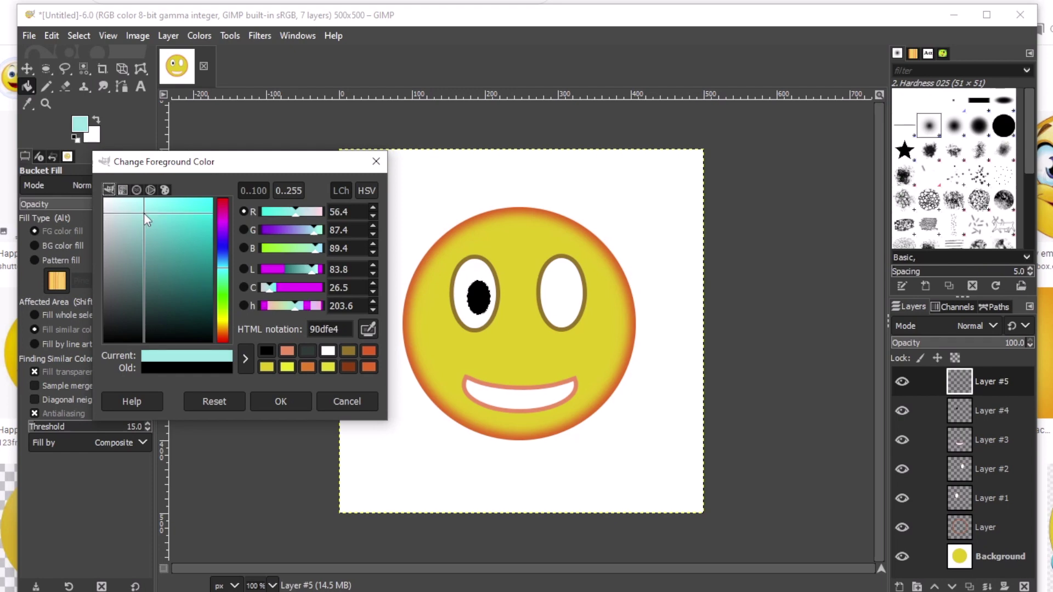
pyautogui.click(277, 400)
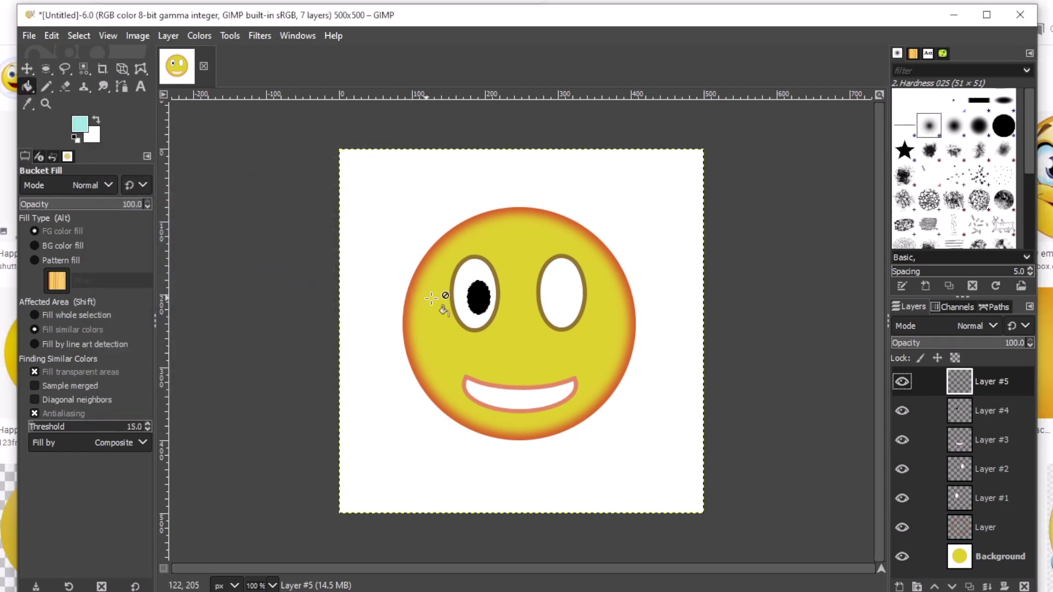
pyautogui.click(480, 298)
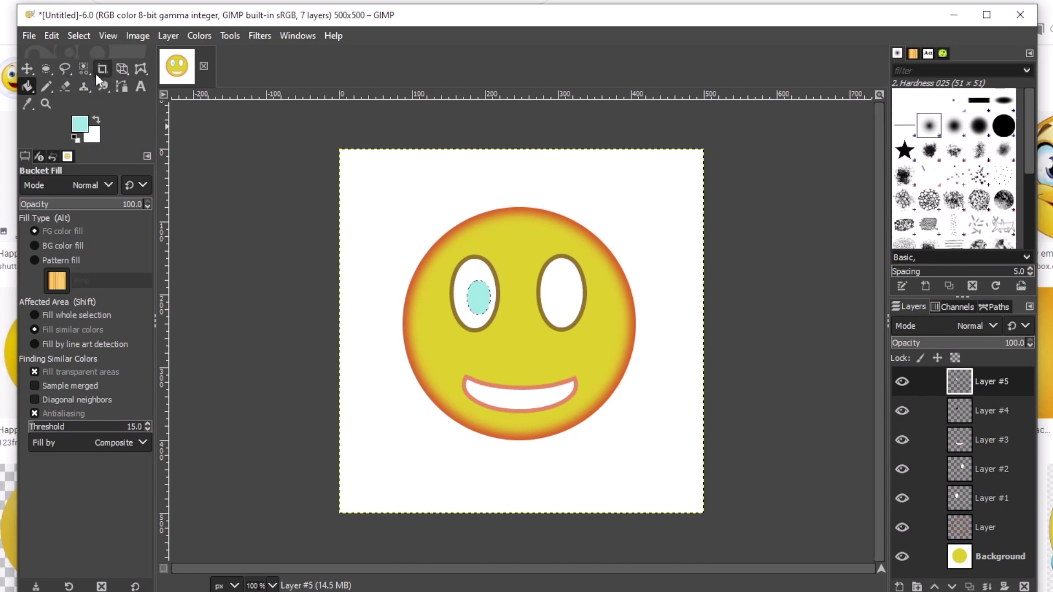
# - Shrink the elliptical iris selection by 5 px
pyautogui.click(82, 38)
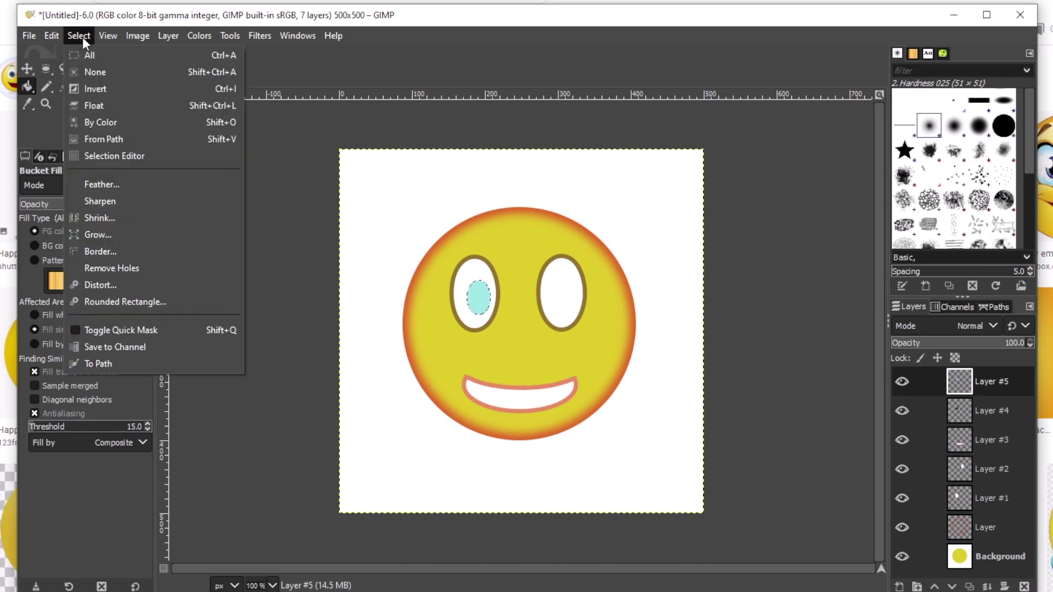
pyautogui.click(129, 218)
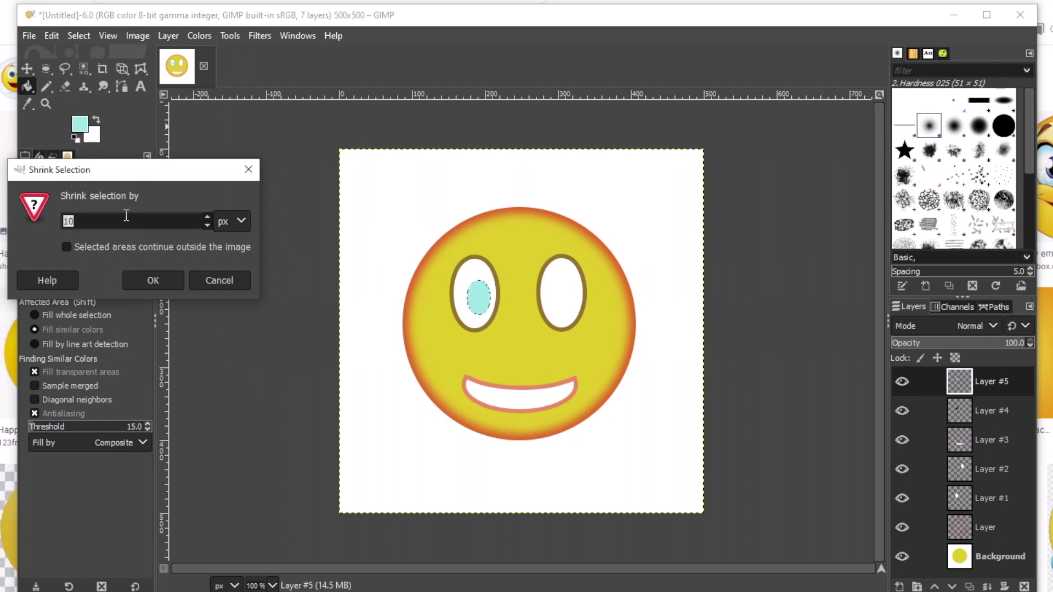
pyautogui.moveTo(123, 166); pyautogui.dragTo(745, 110)
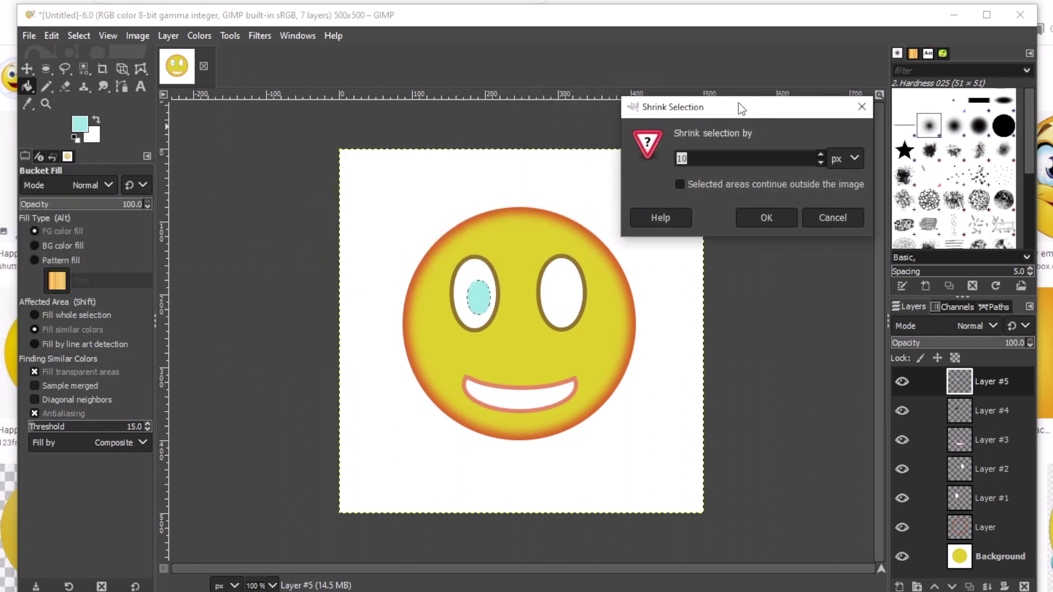
pyautogui.doubleClick(680, 158)
pyautogui.write('5')
pyautogui.click(766, 217)
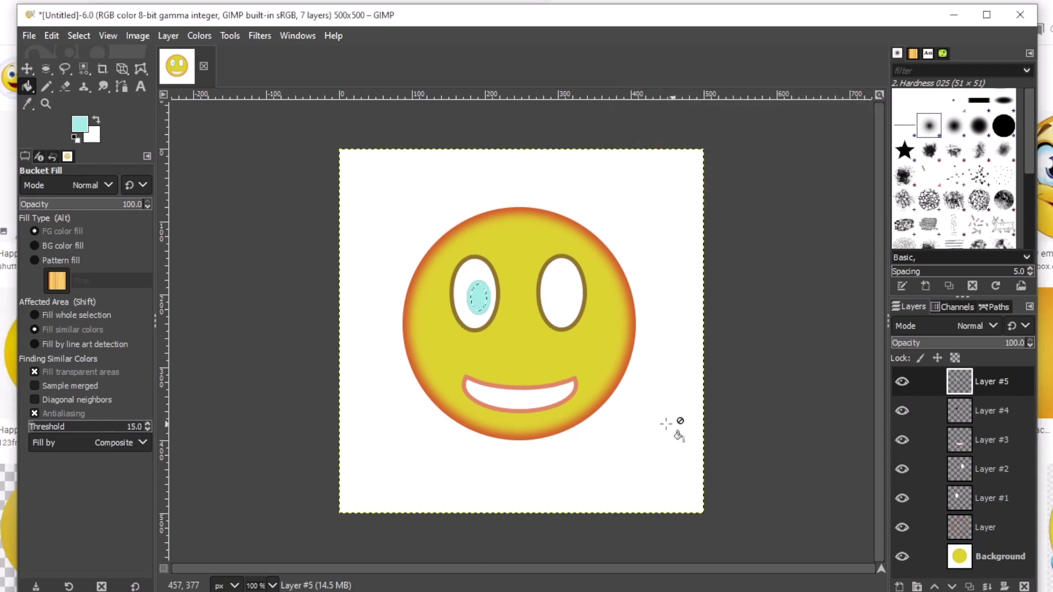
# - Feather the shrunken selection by 10 px, delete the cyan inside it to expose the black pupil, and deselect
pyautogui.click(79, 35)
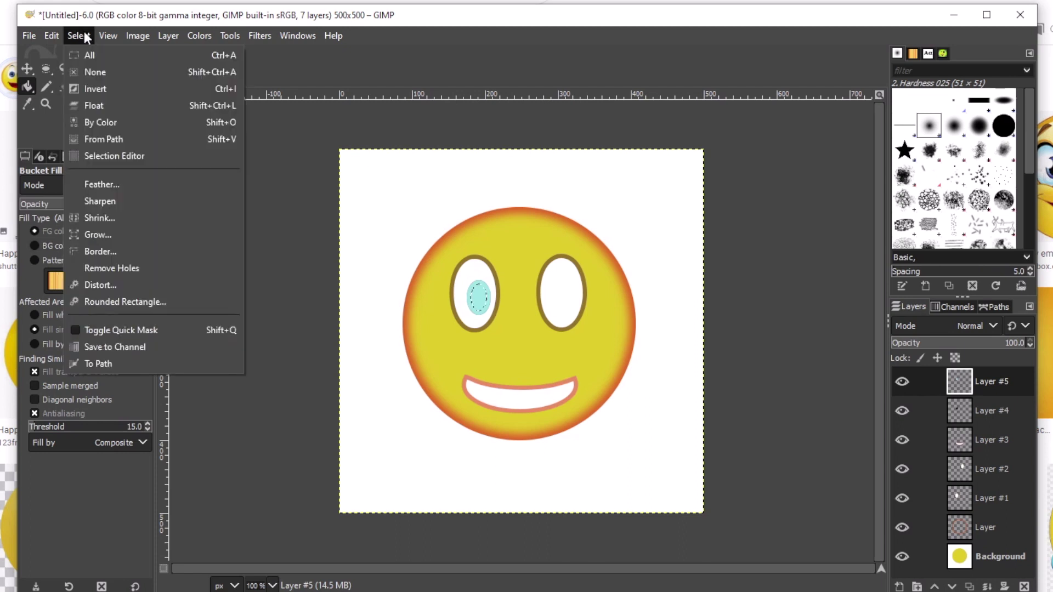
pyautogui.click(108, 183)
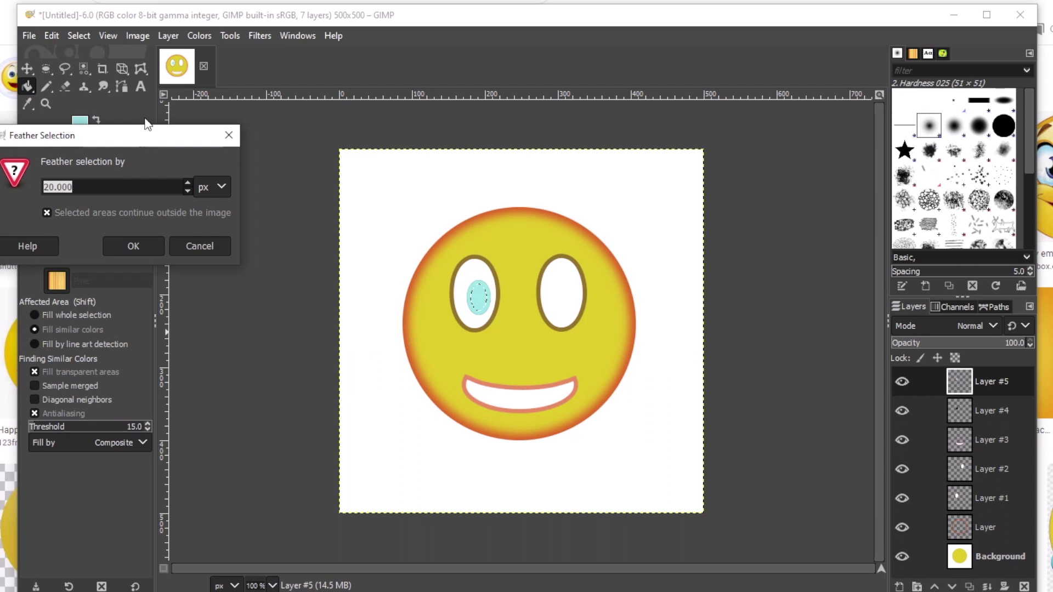
pyautogui.moveTo(147, 135); pyautogui.dragTo(796, 32)
pyautogui.moveTo(732, 85); pyautogui.dragTo(686, 84)
pyautogui.write('10')
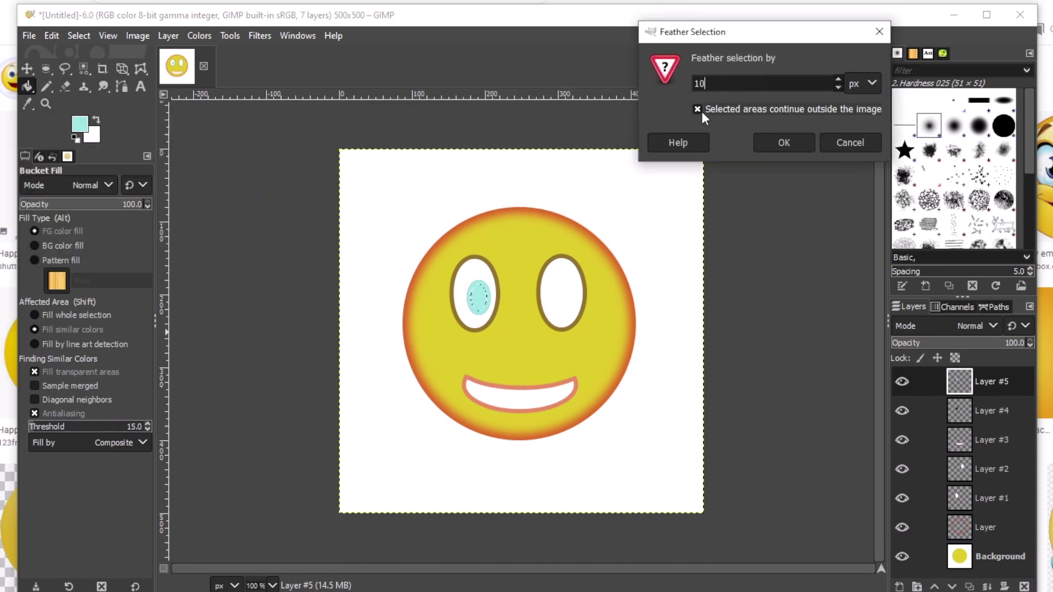
pyautogui.click(794, 144)
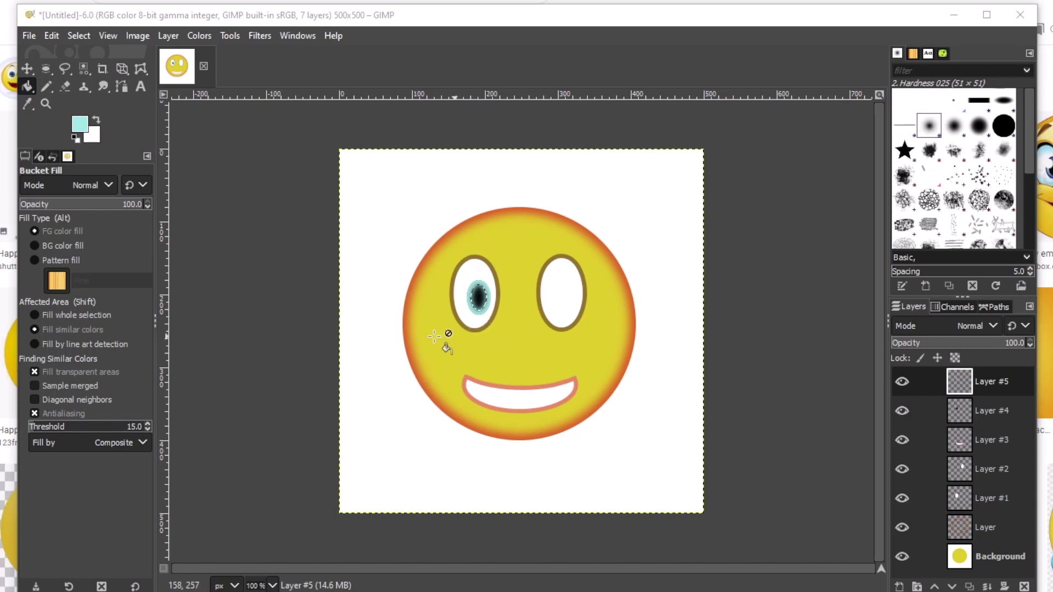
pyautogui.click(77, 34)
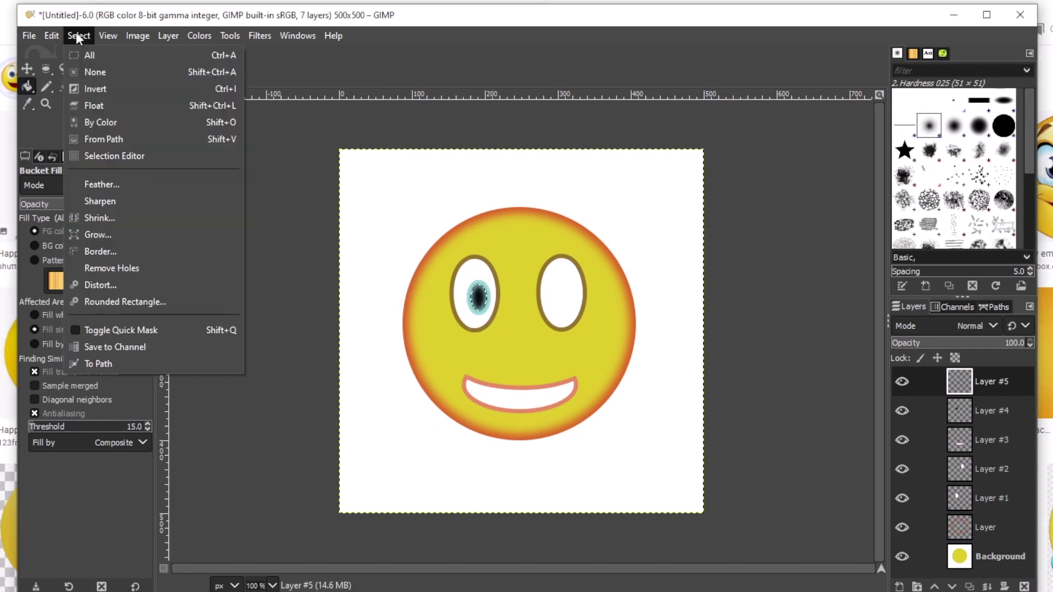
pyautogui.click(100, 71)
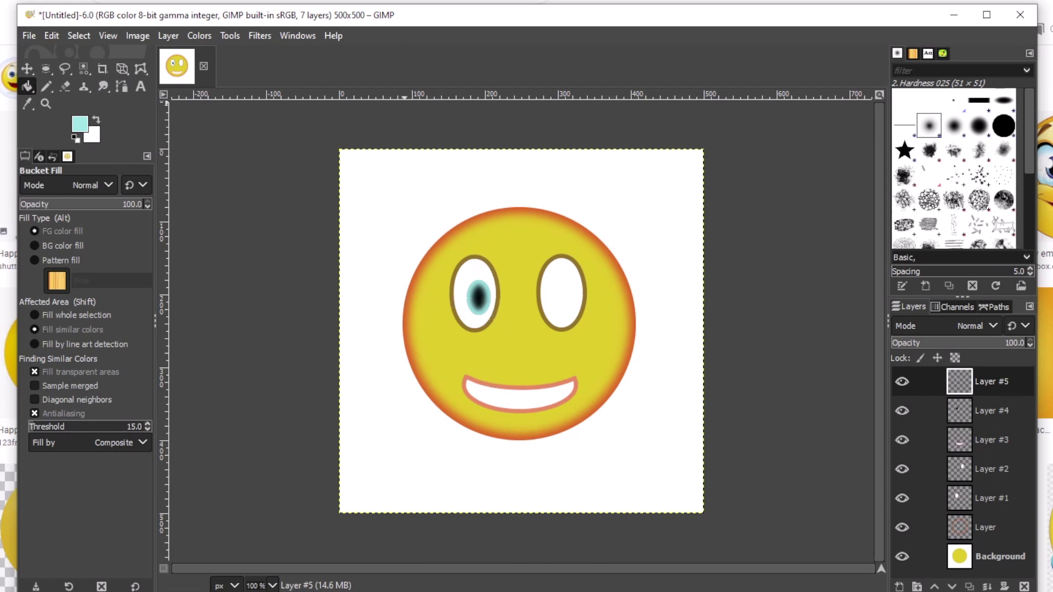
# - Add another layer on top of the stack and pick the black pupil layer with the Move tool
pyautogui.hotkey('shift', 'ctrl', 'n')
pyautogui.press('m')
pyautogui.click(494, 305)
pyautogui.moveTo(492, 301); pyautogui.dragTo(494, 309)
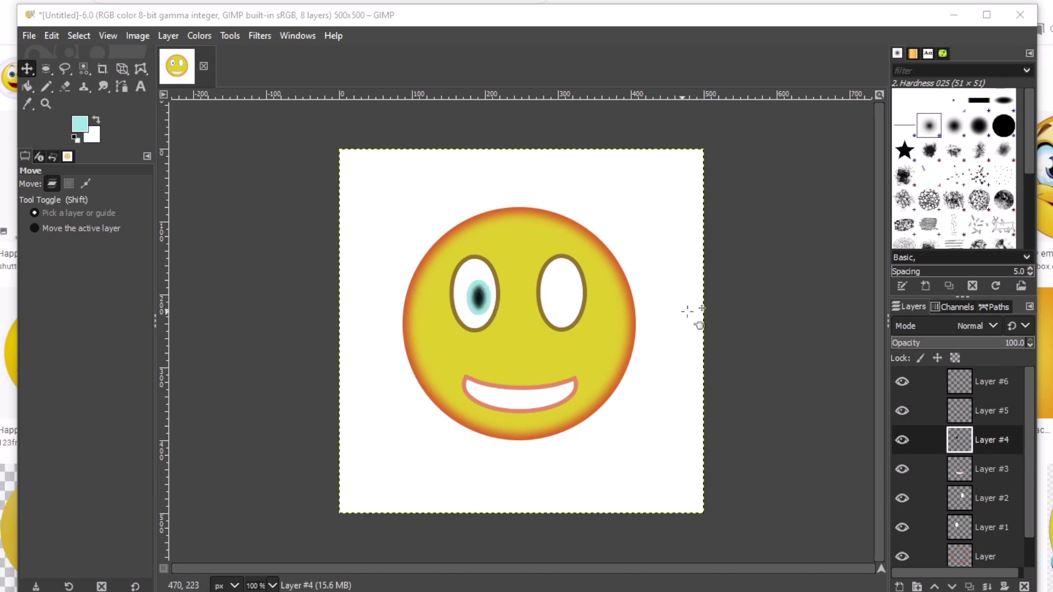
# - Hide Layer #3, Layer #2, Layer #1, Layer and Background, leaving only the pupil and iris layers shown
pyautogui.moveTo(1028, 435)
pyautogui.mouseDown()
pyautogui.moveTo(1023, 458)
pyautogui.moveTo(1021, 427)
pyautogui.mouseUp()
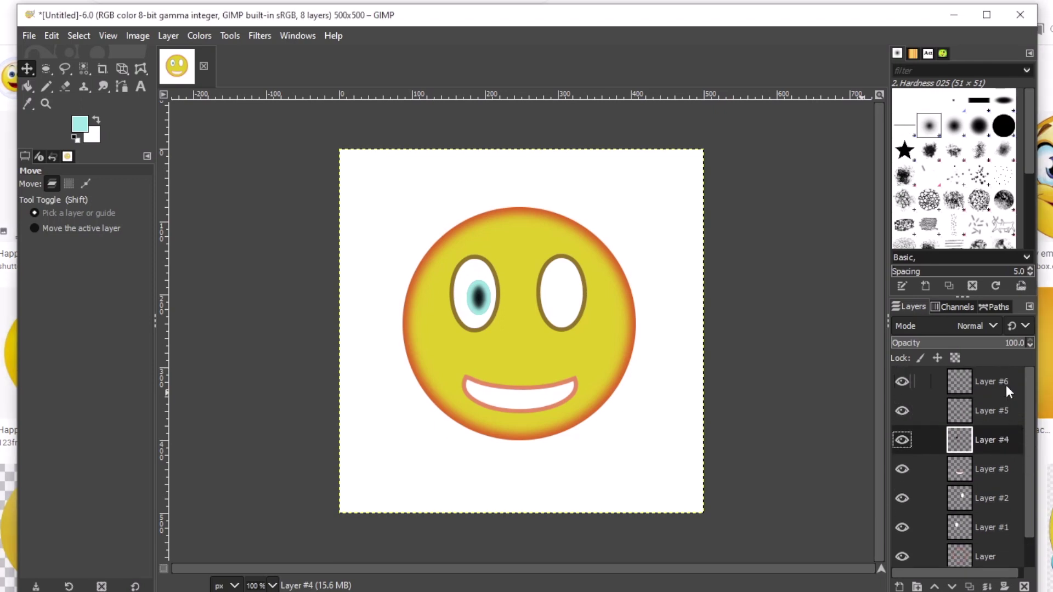
pyautogui.moveTo(1031, 389); pyautogui.dragTo(1036, 437)
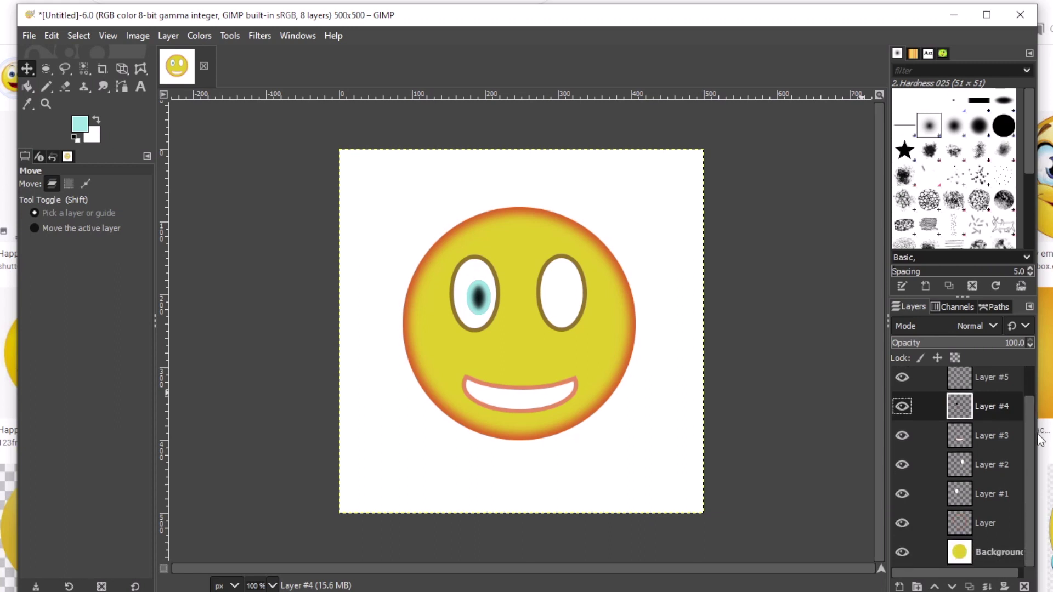
pyautogui.click(902, 437)
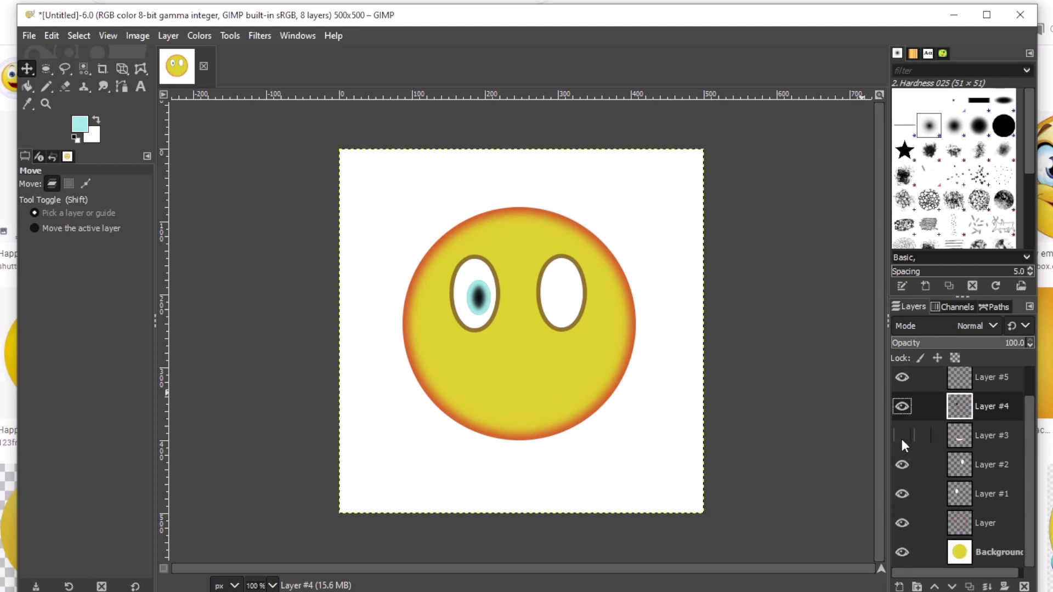
pyautogui.click(902, 465)
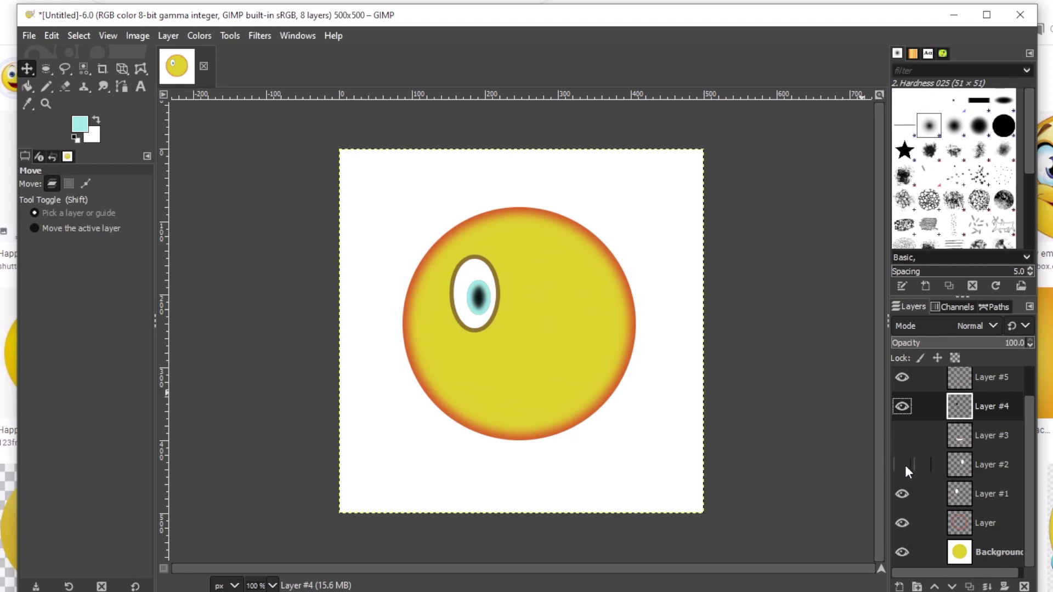
pyautogui.click(902, 494)
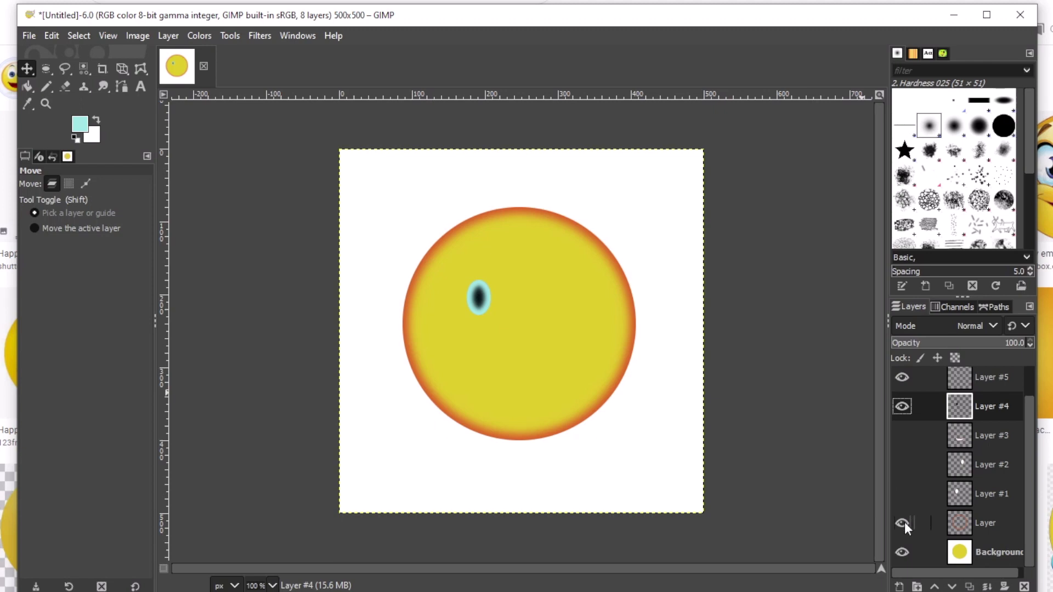
pyautogui.click(902, 523)
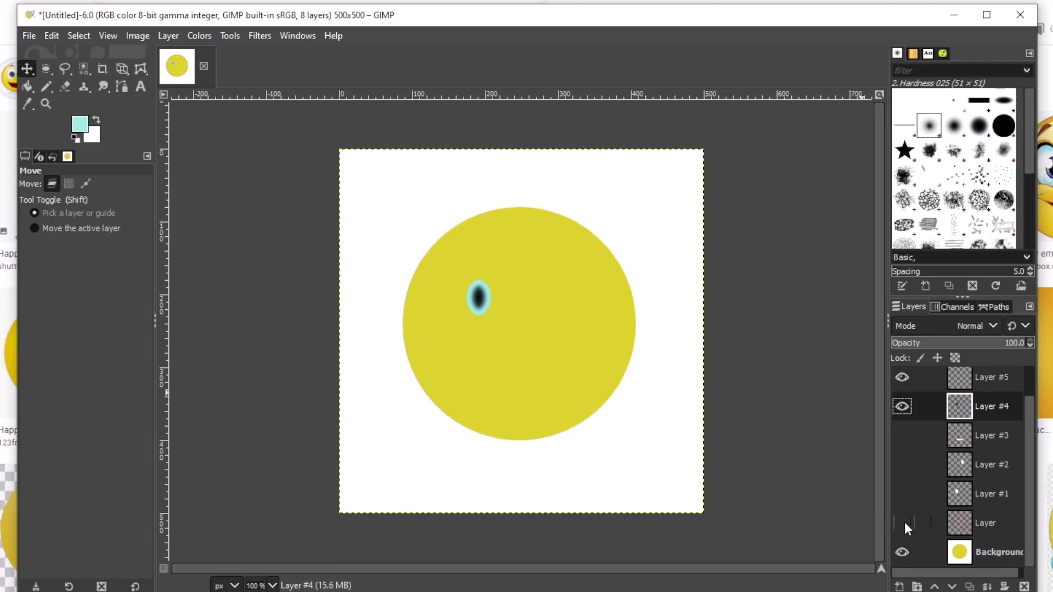
pyautogui.click(903, 553)
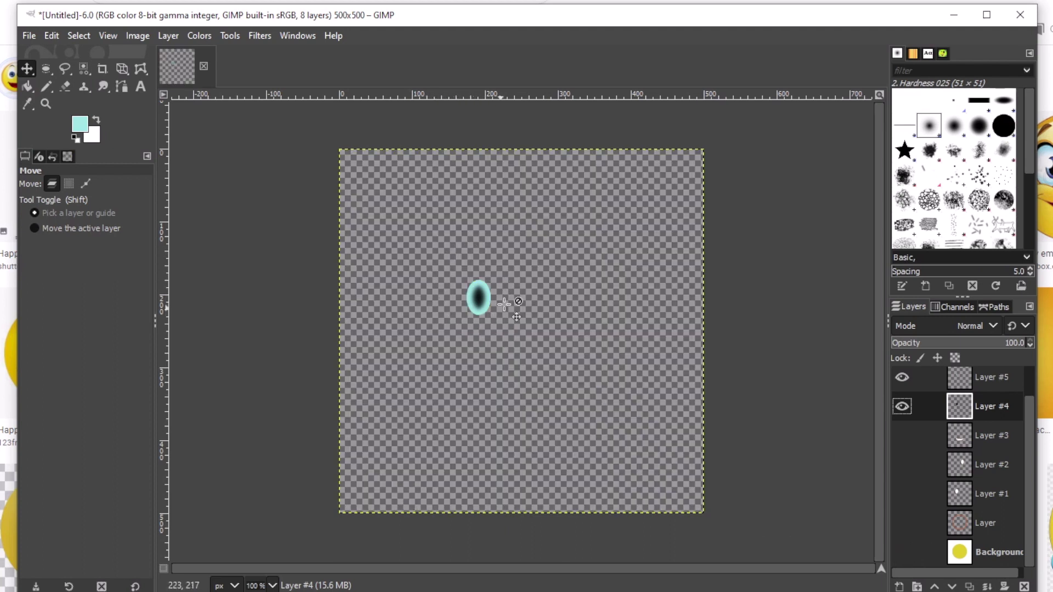
# - Merge the visible layers with the result expanded as necessary, and show all the hidden layers again
pyautogui.moveTo(1028, 425); pyautogui.dragTo(1025, 393)
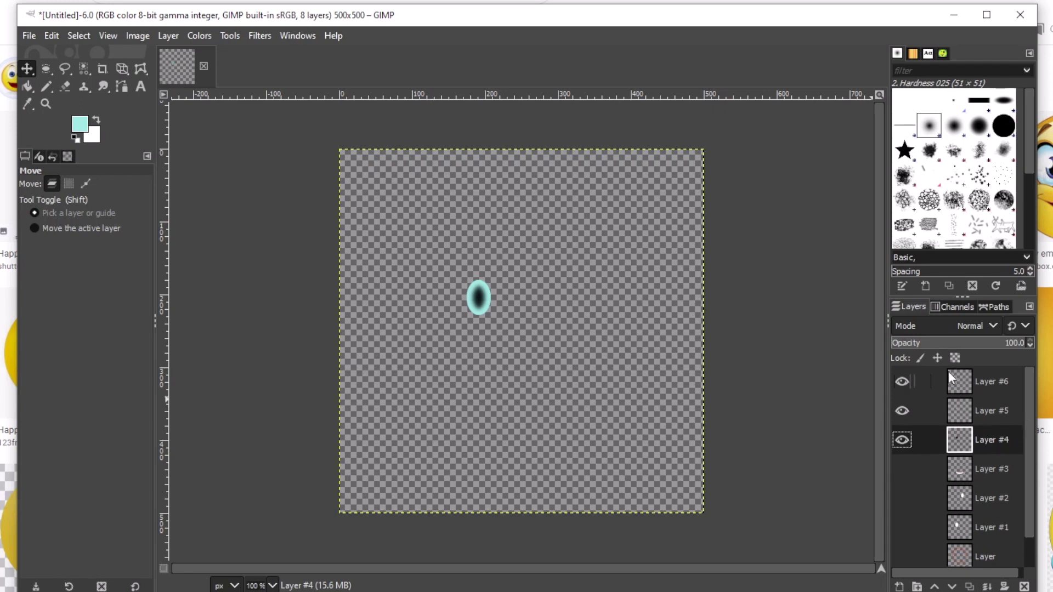
pyautogui.rightClick(983, 444)
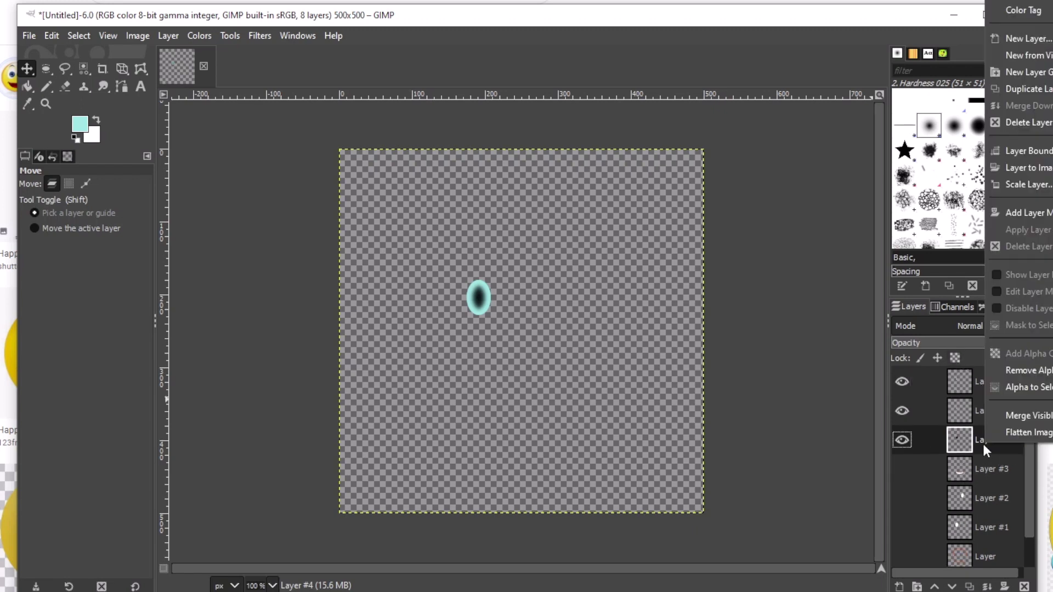
pyautogui.click(1015, 415)
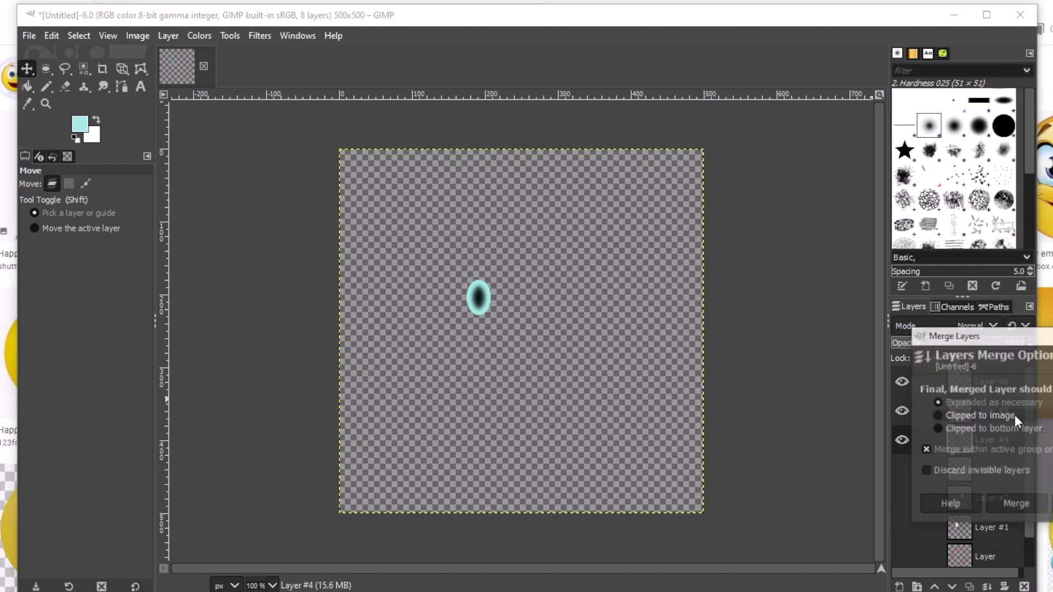
pyautogui.click(1007, 508)
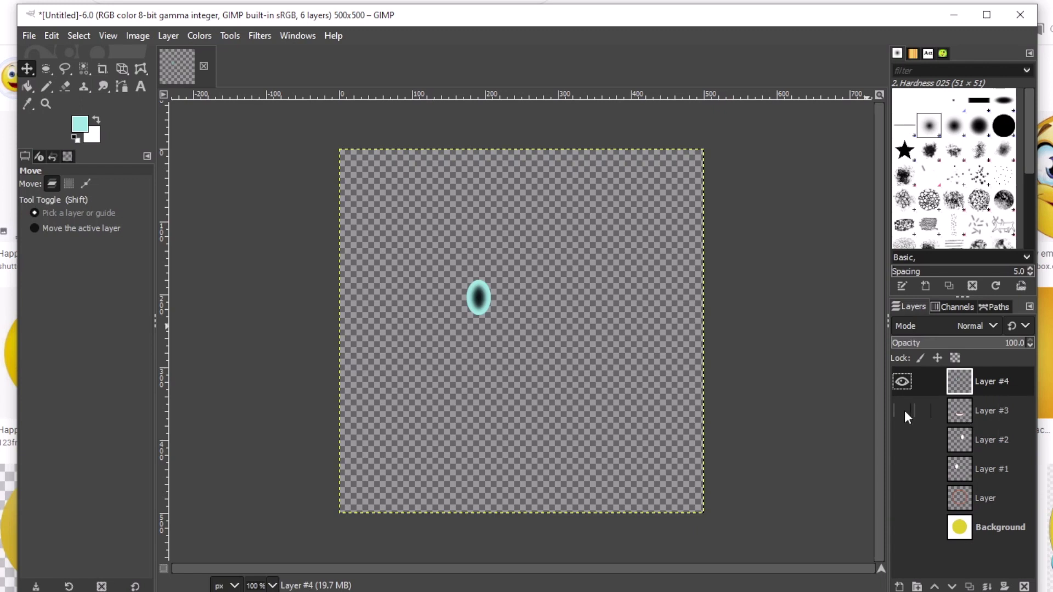
pyautogui.moveTo(903, 410); pyautogui.dragTo(902, 528)
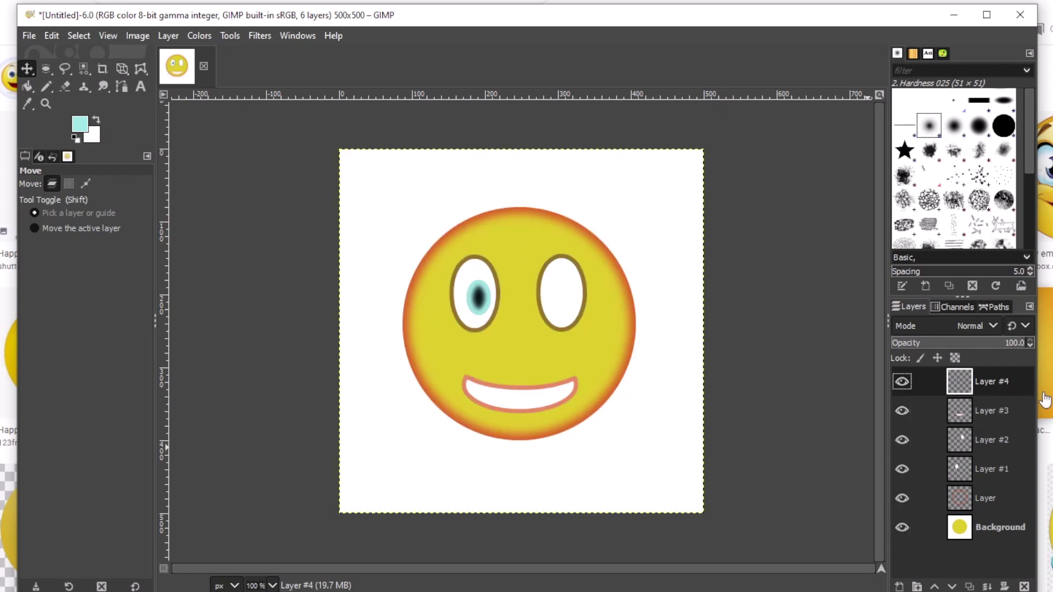
# - Duplicate the merged iris and pupil layer and move the copy onto the right eye
pyautogui.rightClick(958, 382)
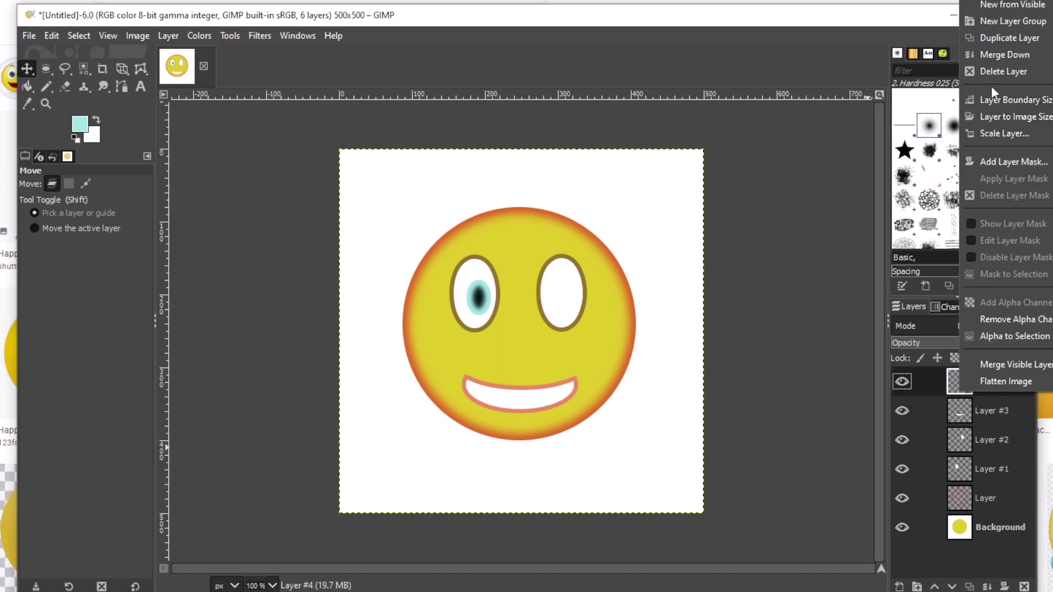
pyautogui.click(999, 38)
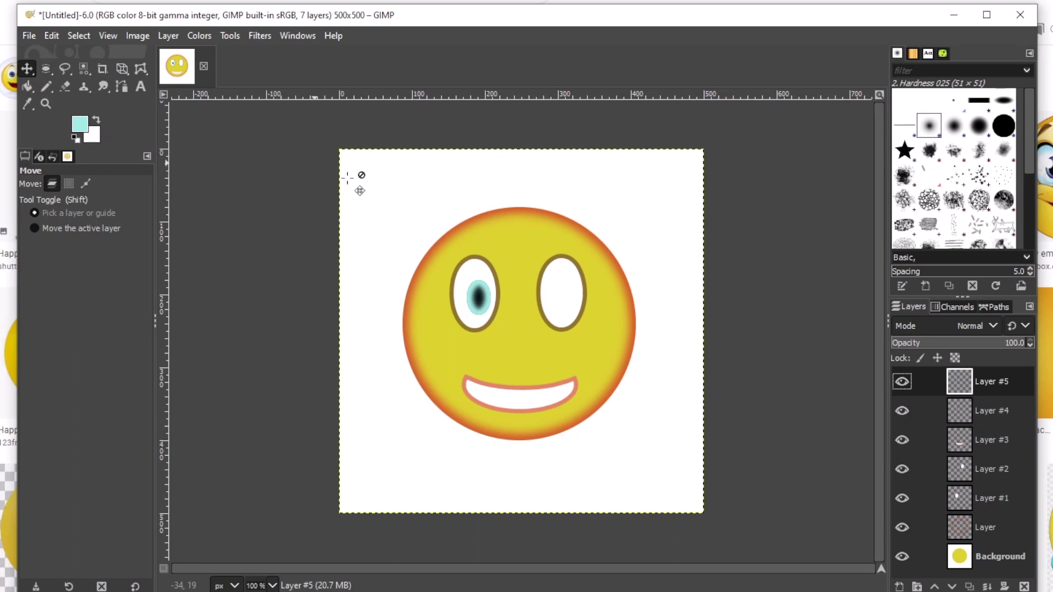
pyautogui.moveTo(472, 297); pyautogui.dragTo(551, 296)
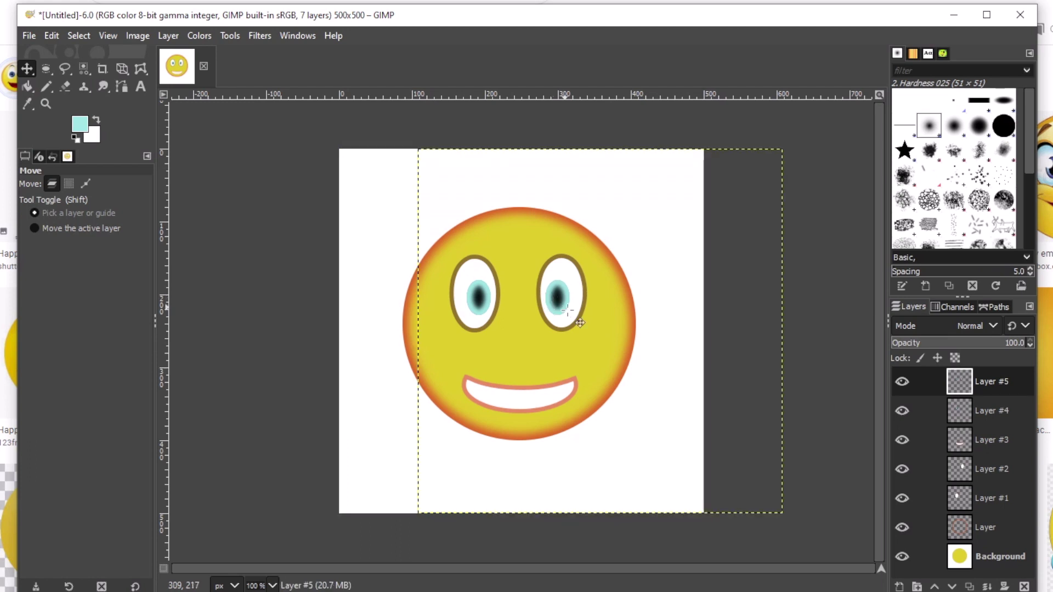